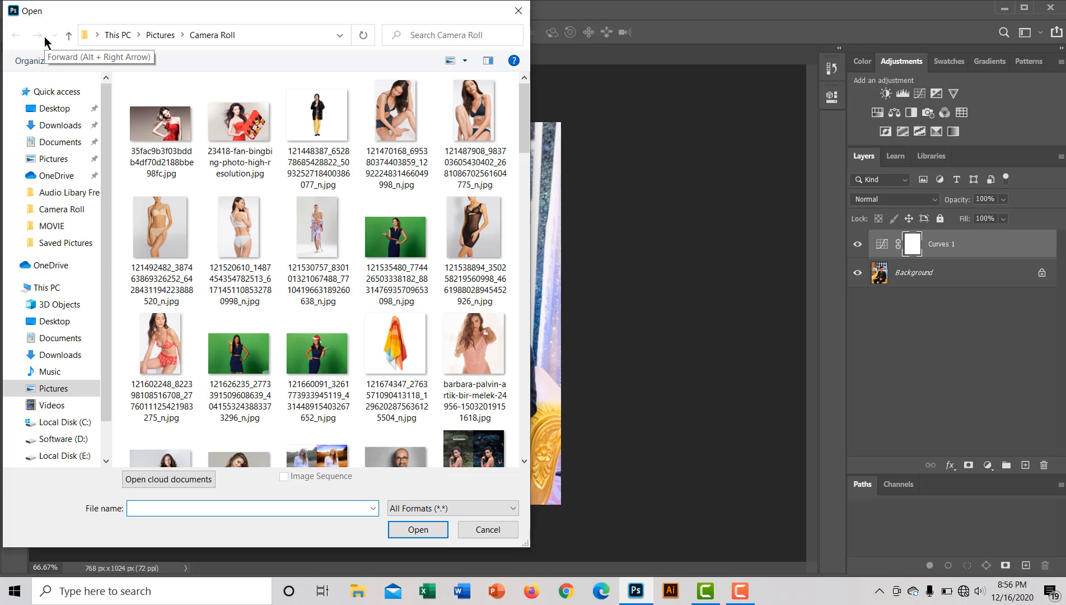
left_click(169, 231)
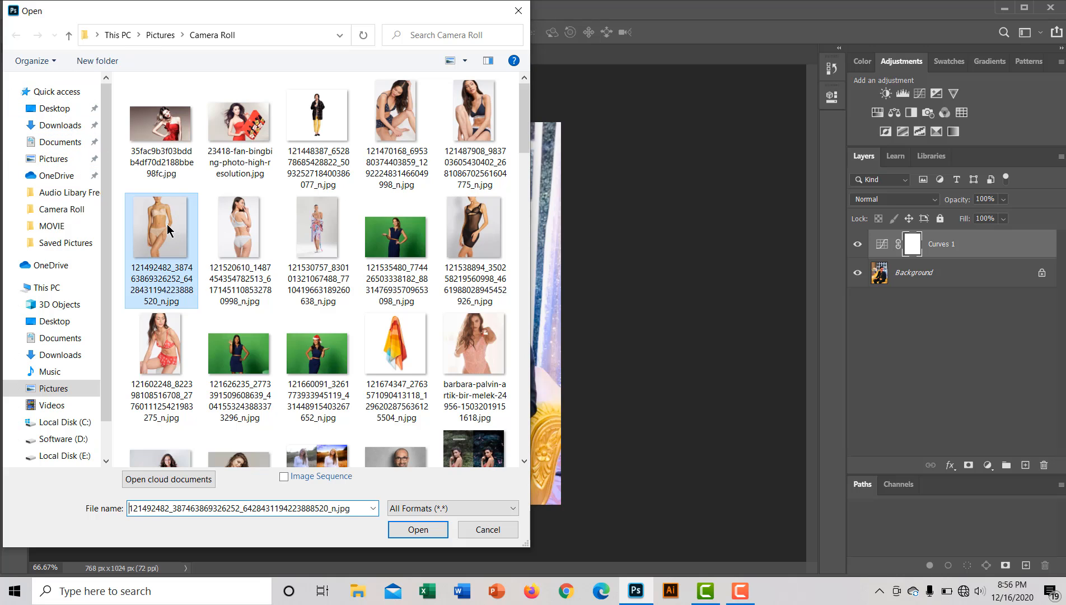
double_click(167, 229)
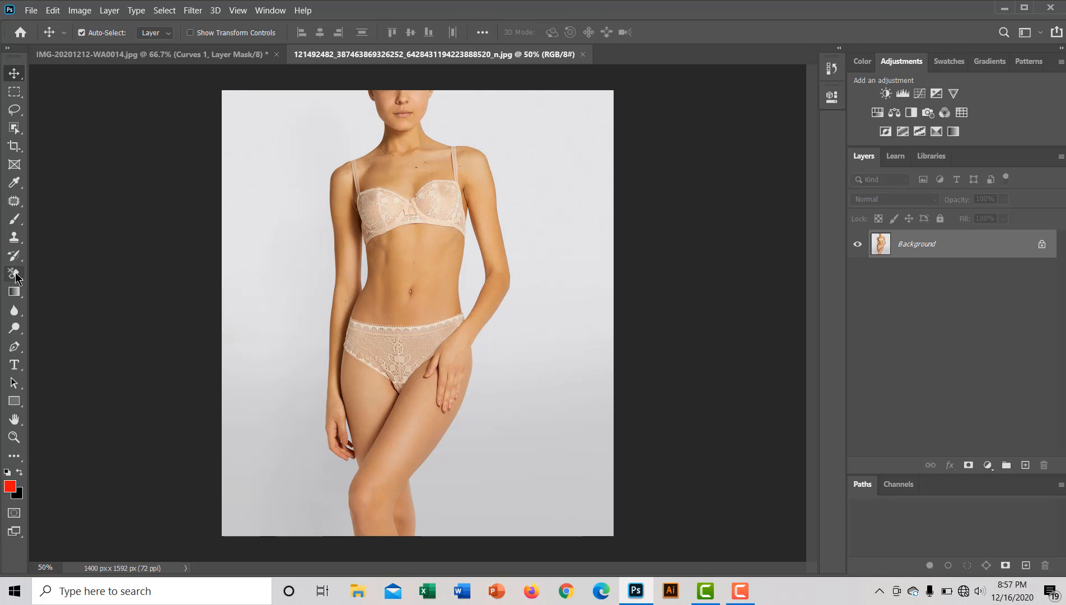
left_click(18, 111)
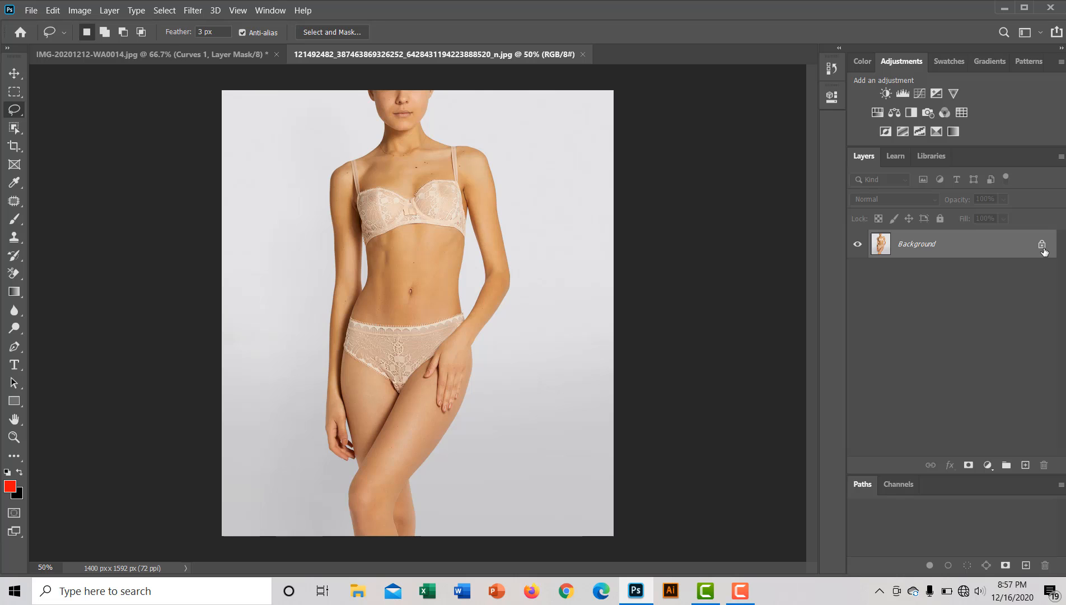
key("ctrl+j")
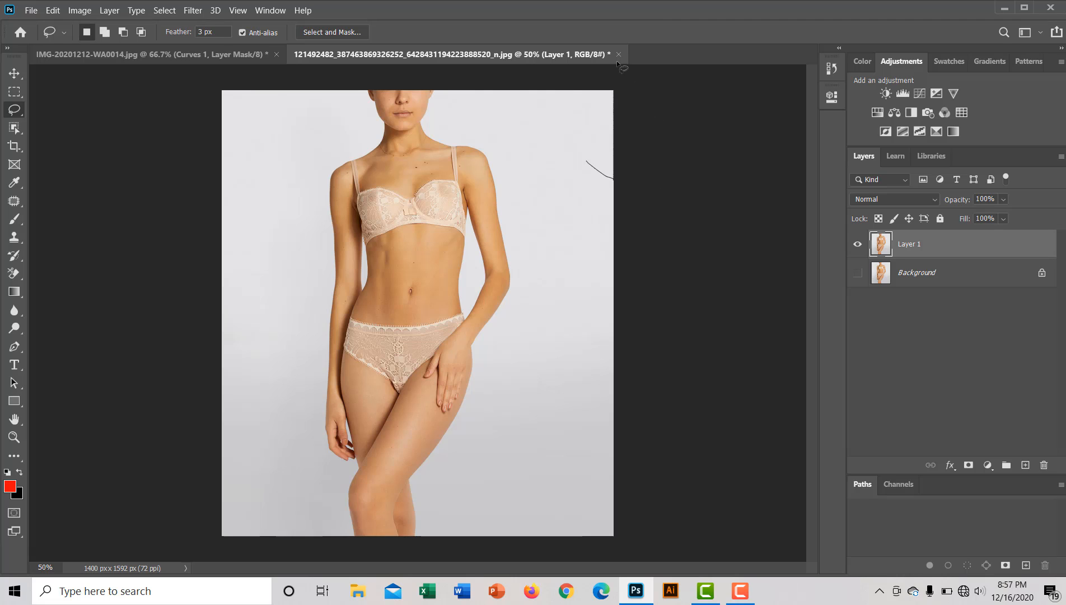
Lasso and delete backdrop pieces on Layer 1: the upper-right corner, the lower-right edge and a small spot beside the arm on the left
left_click_drag(558, 95, 560, 96)
key("Delete")
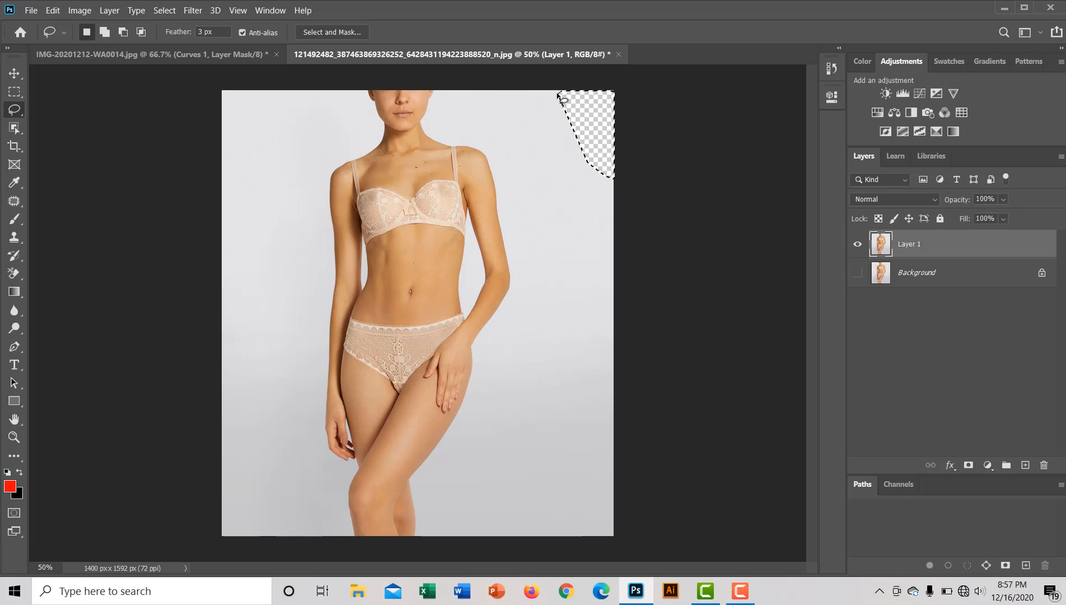
key("ctrl+d")
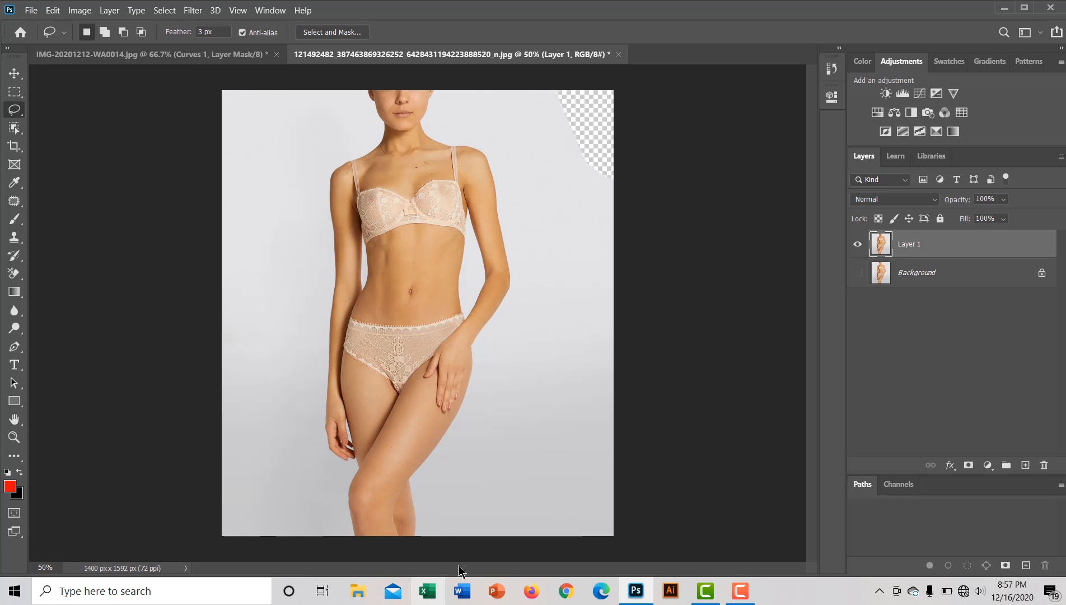
mouse_move(570, 555)
left_mouse_down()
mouse_move(597, 375)
mouse_move(674, 400)
left_mouse_up()
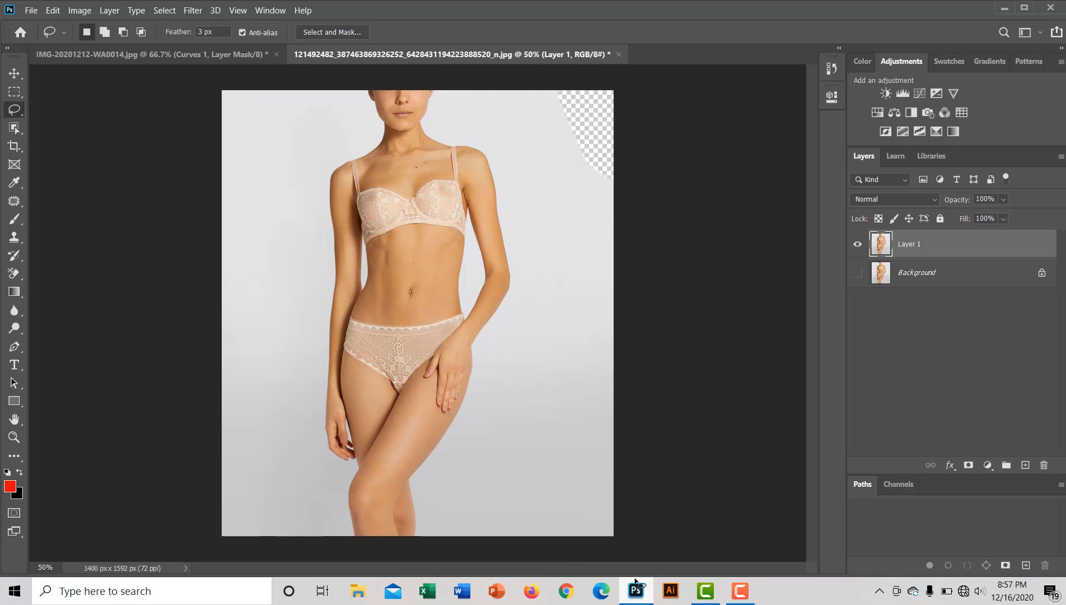
mouse_move(636, 583)
key("Delete")
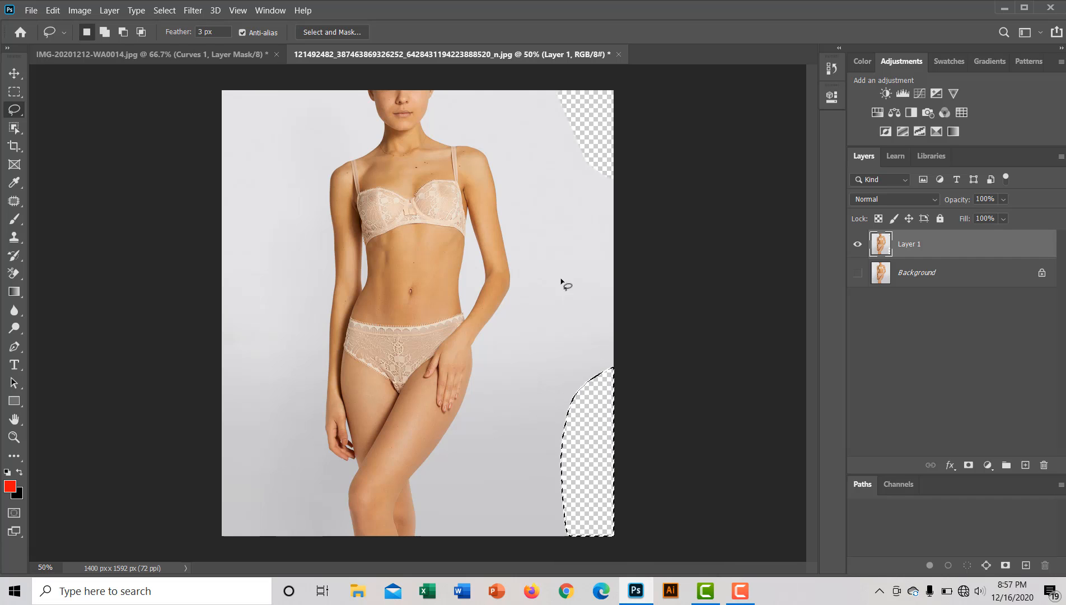
key("ctrl+d")
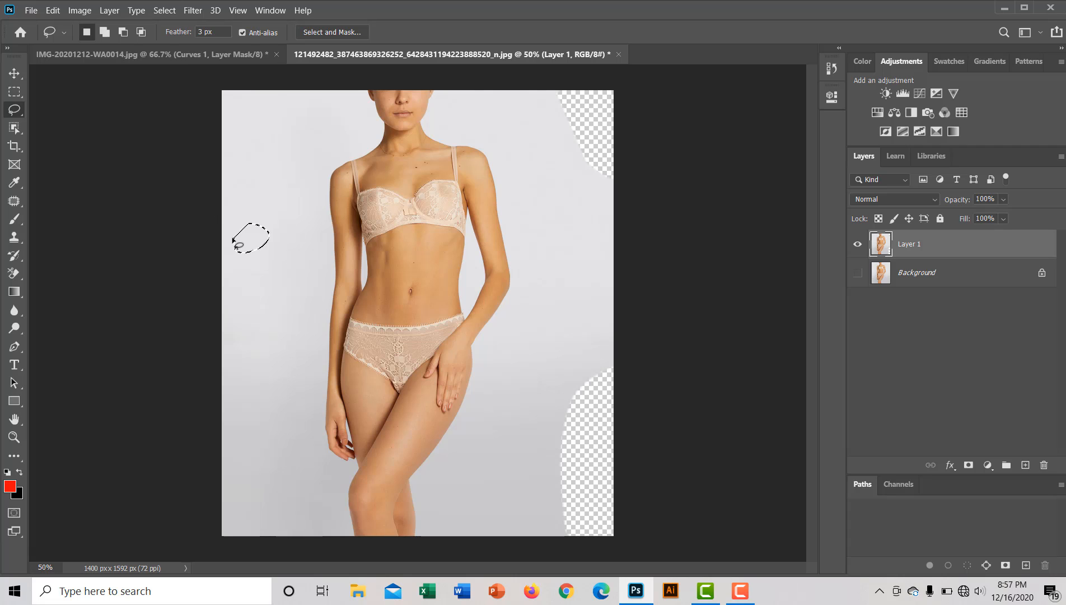
key("Delete")
key("ctrl+d")
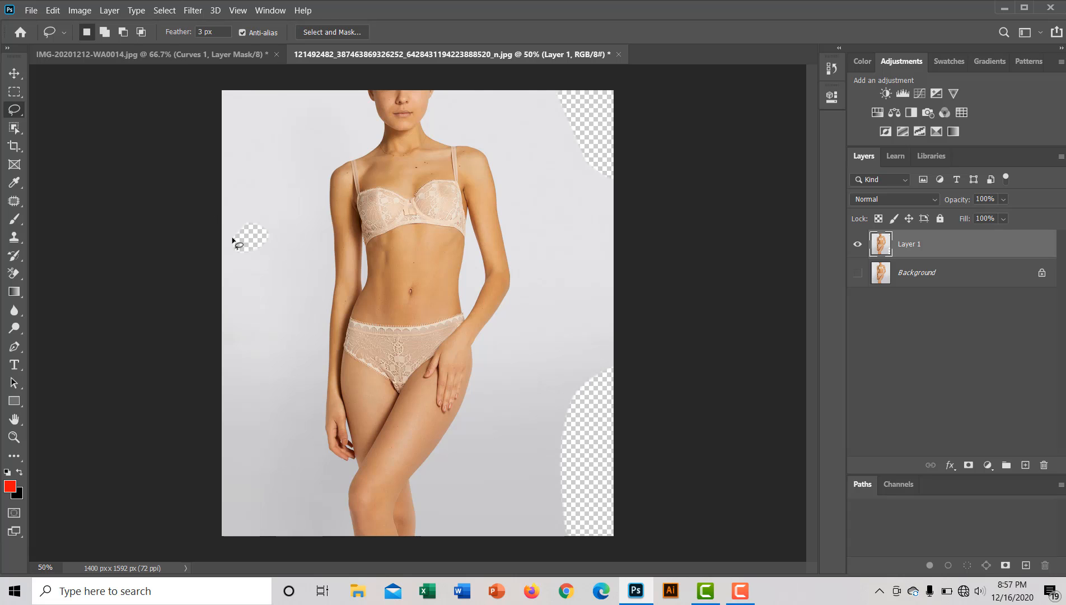
Erase the backdrop above the shoulders and along the right side of the model with the Background Eraser at size 200
left_click(14, 274)
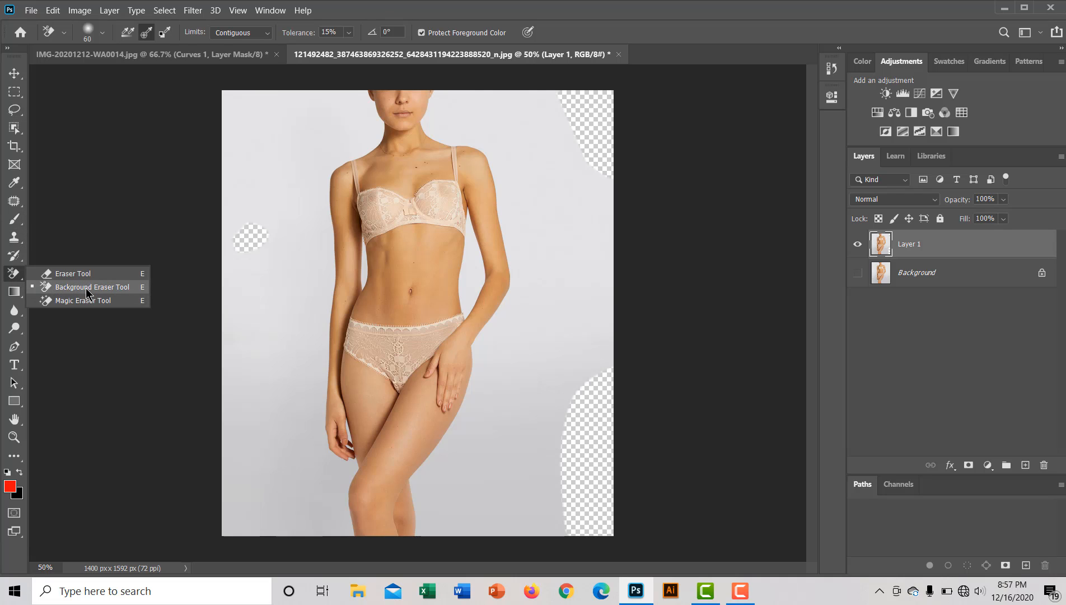
left_click(89, 287)
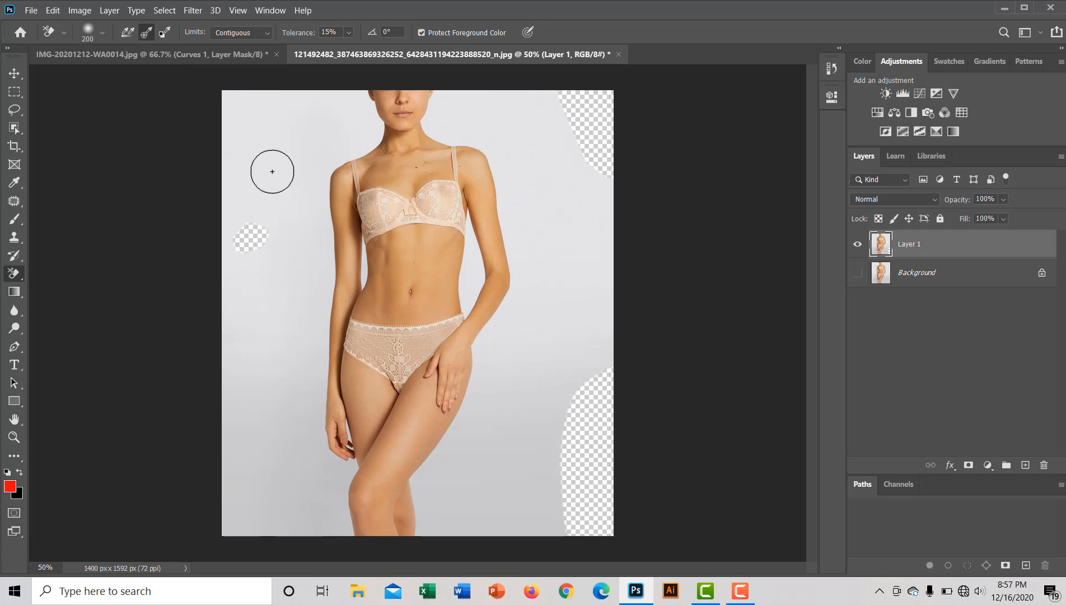
mouse_move(273, 167)
left_mouse_down()
mouse_move(284, 106)
mouse_move(229, 145)
mouse_move(328, 94)
mouse_move(268, 122)
mouse_move(377, 155)
mouse_move(353, 146)
mouse_move(336, 110)
left_mouse_up()
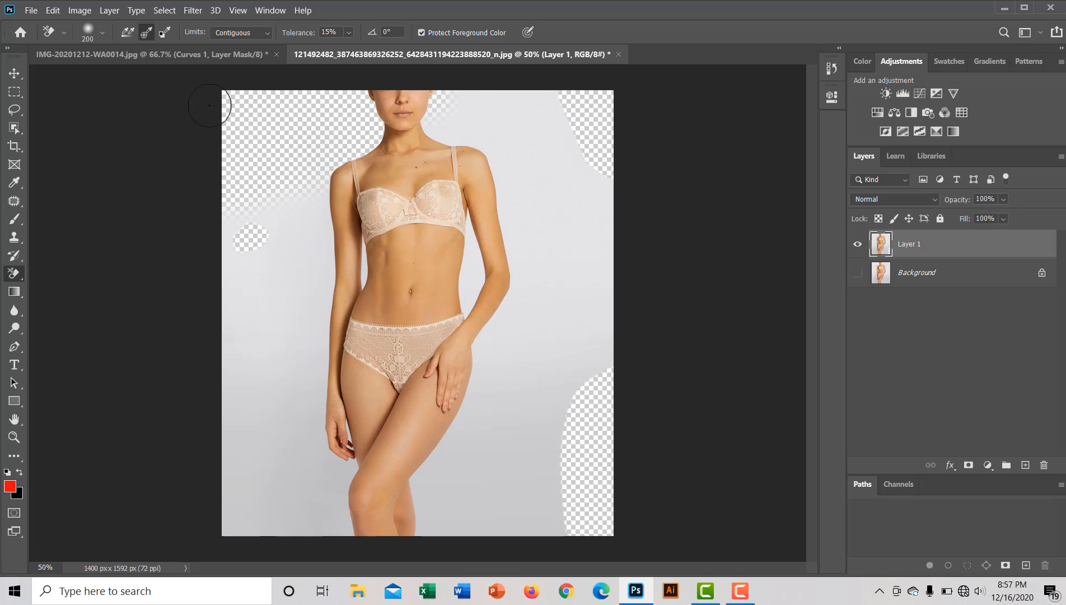
mouse_move(485, 138)
left_mouse_down()
mouse_move(461, 75)
mouse_move(613, 145)
mouse_move(622, 198)
mouse_move(572, 167)
mouse_move(485, 142)
mouse_move(572, 222)
mouse_move(588, 274)
left_mouse_up()
mouse_move(582, 312)
left_mouse_down()
mouse_move(512, 164)
mouse_move(512, 233)
mouse_move(531, 258)
mouse_move(566, 387)
mouse_move(605, 369)
mouse_move(598, 440)
mouse_move(590, 319)
mouse_move(605, 345)
mouse_move(586, 400)
mouse_move(588, 376)
mouse_move(576, 385)
mouse_move(619, 337)
mouse_move(558, 377)
mouse_move(546, 465)
mouse_move(565, 488)
mouse_move(591, 482)
mouse_move(547, 518)
mouse_move(504, 528)
mouse_move(472, 516)
mouse_move(491, 484)
mouse_move(424, 488)
mouse_move(538, 345)
mouse_move(499, 373)
mouse_move(496, 323)
mouse_move(472, 371)
mouse_move(487, 338)
mouse_move(485, 381)
left_mouse_up()
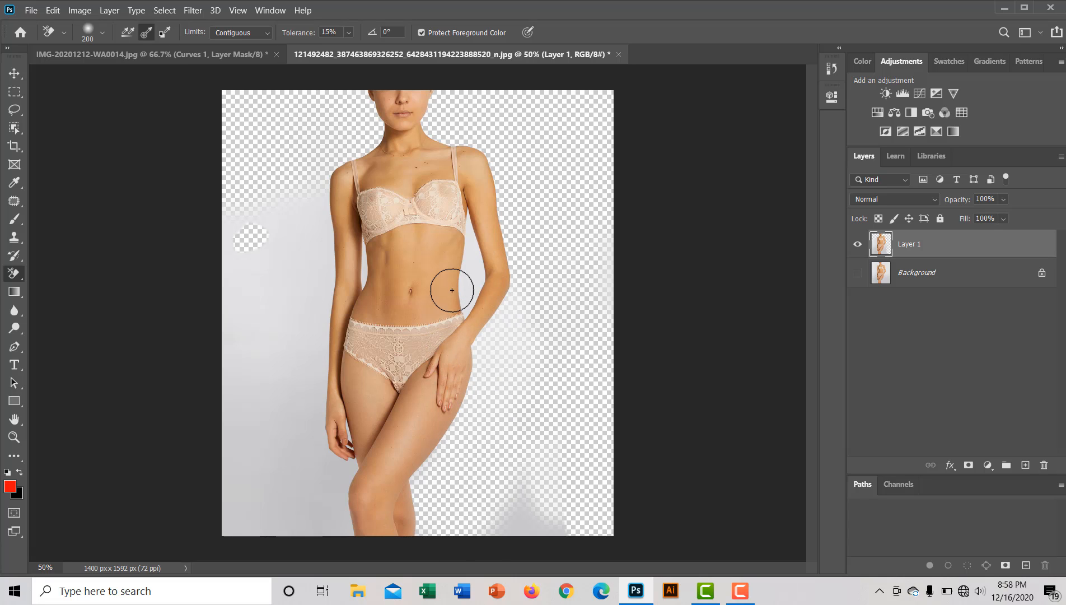
Erase the backdrop in the gap between the right-hand arm and the waist, and the leftover patch at the lower right
left_click(480, 269)
left_click(475, 293)
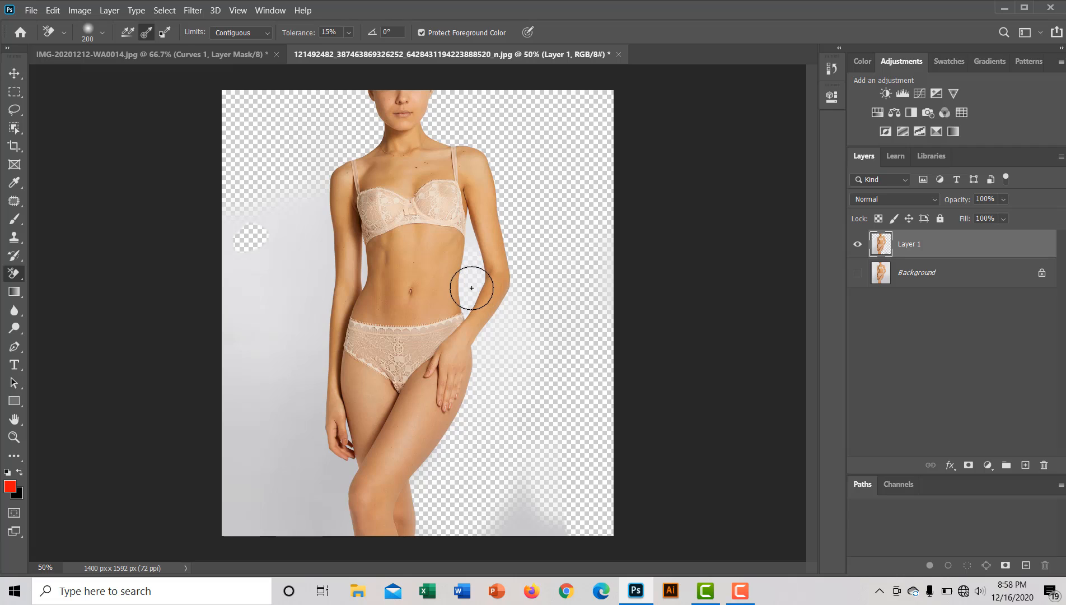
mouse_move(468, 300)
left_mouse_down()
mouse_move(488, 231)
mouse_move(474, 261)
left_mouse_up()
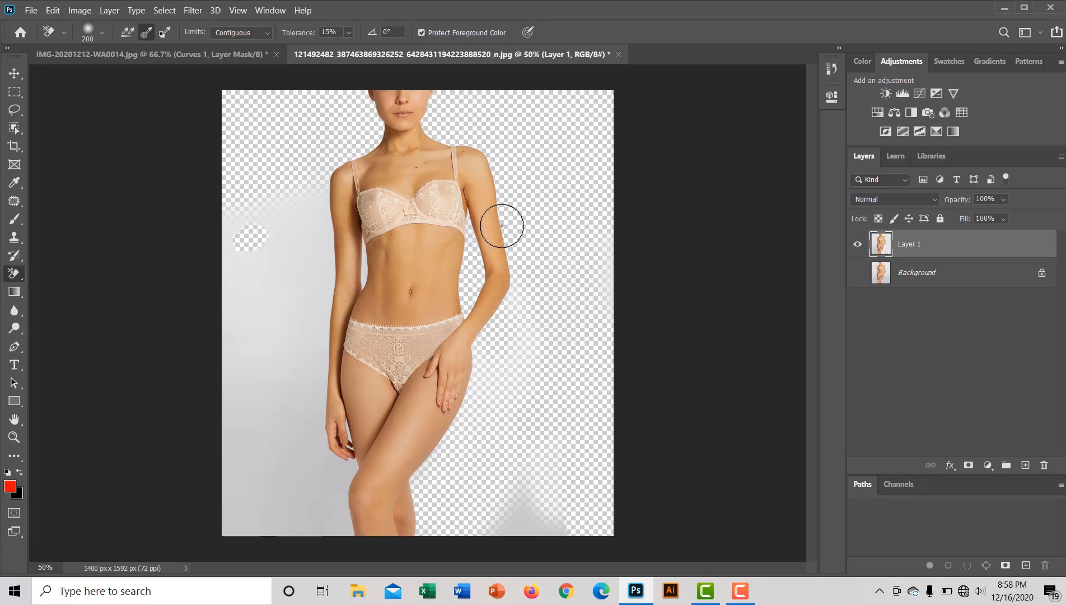
mouse_move(525, 525)
left_mouse_down()
mouse_move(490, 539)
mouse_move(519, 544)
mouse_move(512, 528)
mouse_move(585, 532)
left_mouse_up()
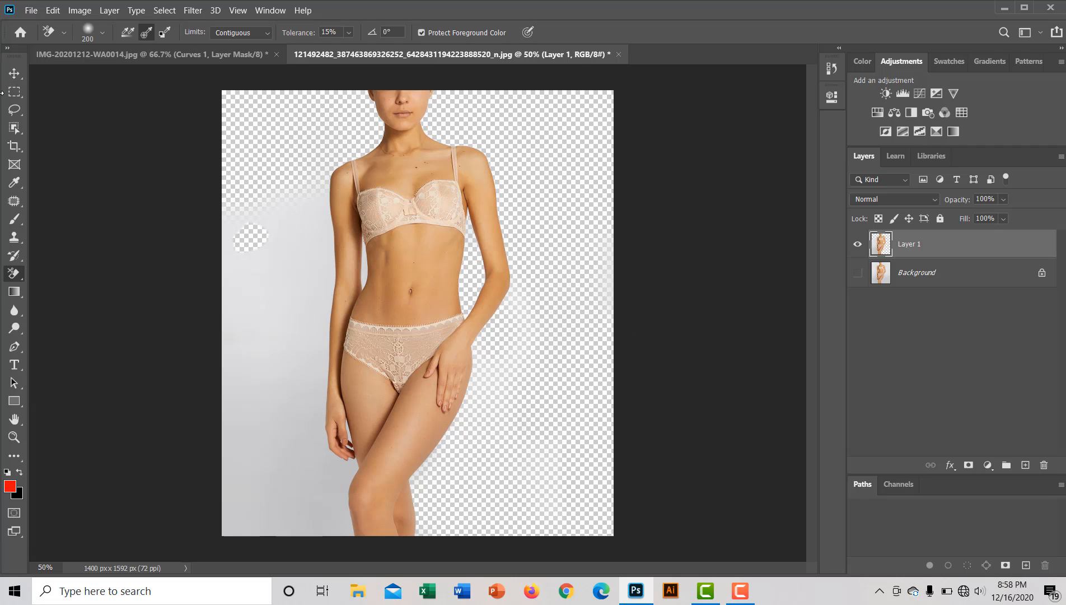
left_click(13, 116)
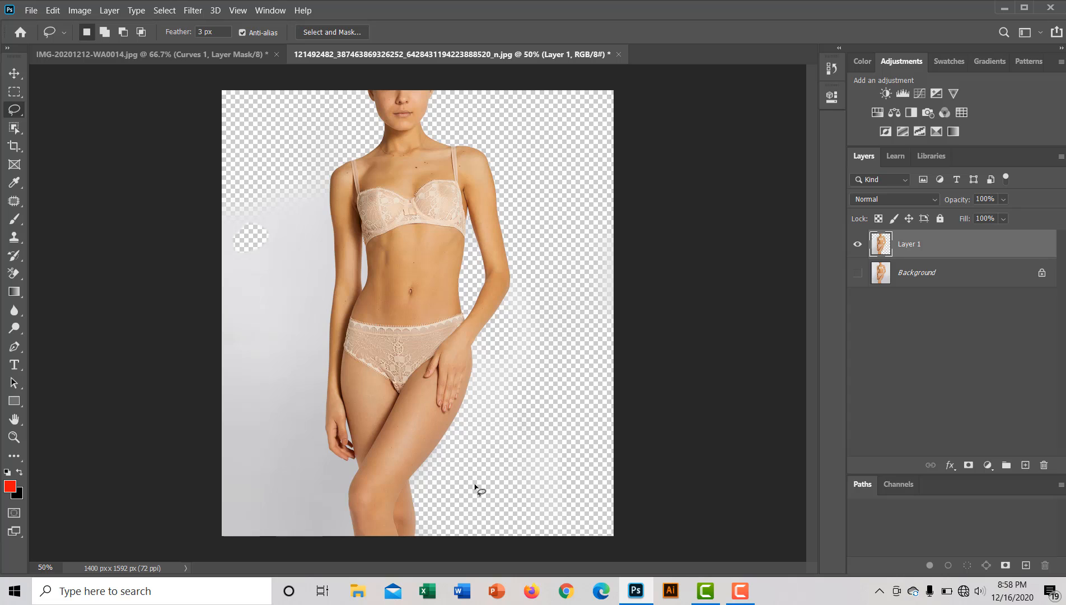
left_click_drag(547, 523, 584, 535)
left_click_drag(639, 455, 637, 308)
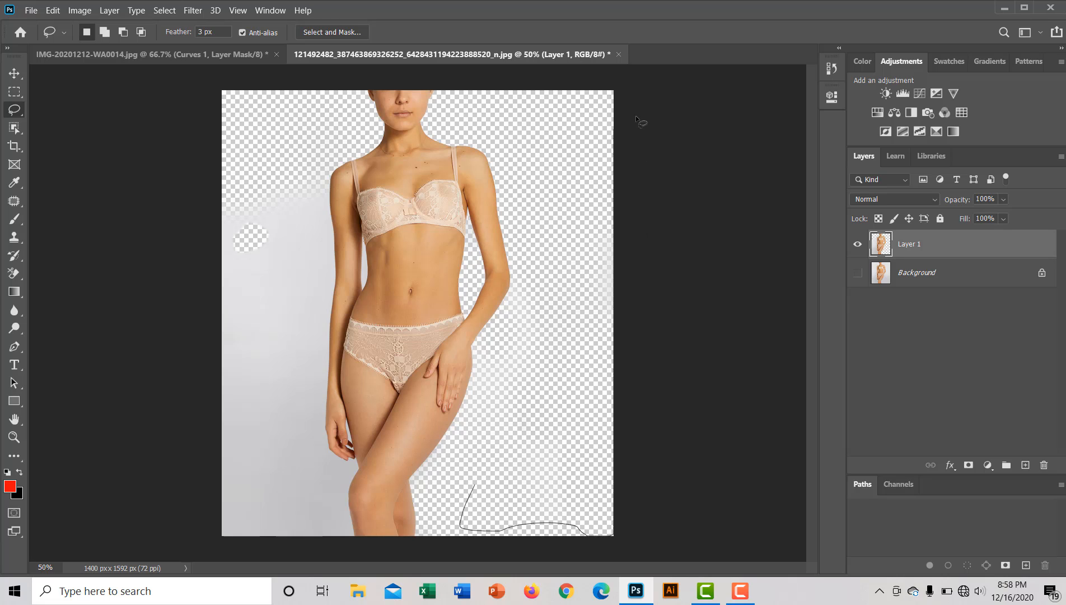
mouse_move(640, 121)
left_mouse_down()
mouse_move(574, 61)
mouse_move(518, 98)
mouse_move(509, 132)
mouse_move(524, 154)
left_mouse_up()
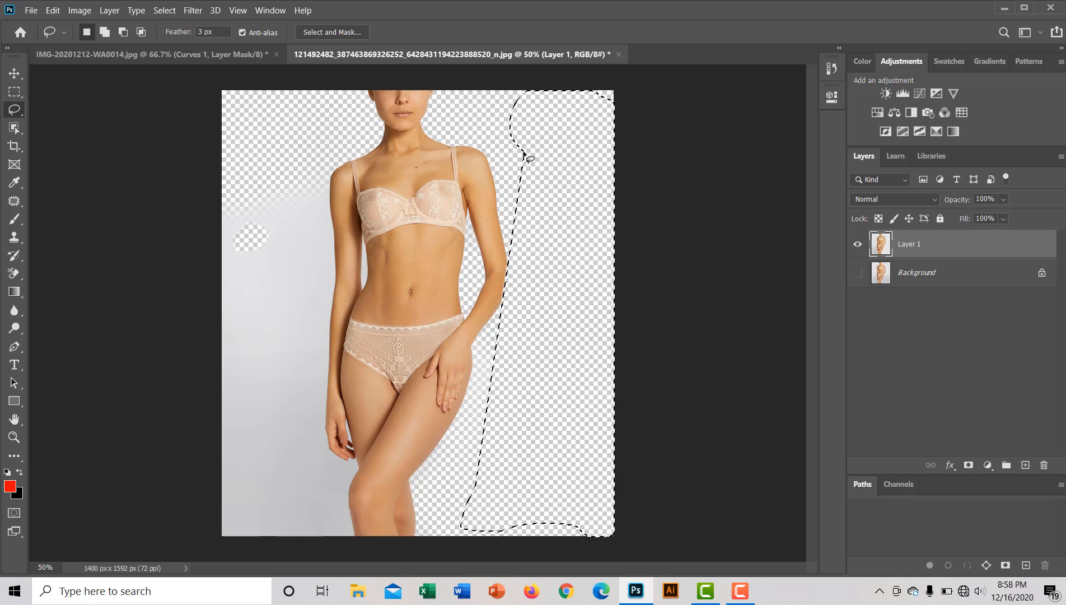
key("ctrl+d")
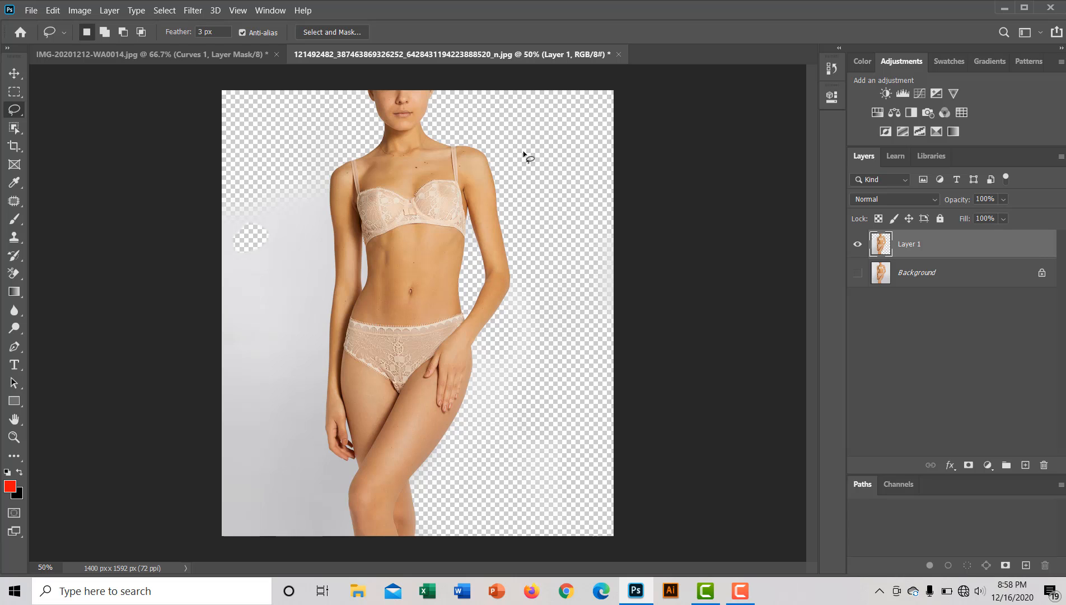
Lasso the area to the right of the model, following her outline, delete the backdrop residue there and deselect
mouse_move(523, 189)
left_mouse_down()
mouse_move(523, 322)
mouse_move(502, 371)
left_mouse_up()
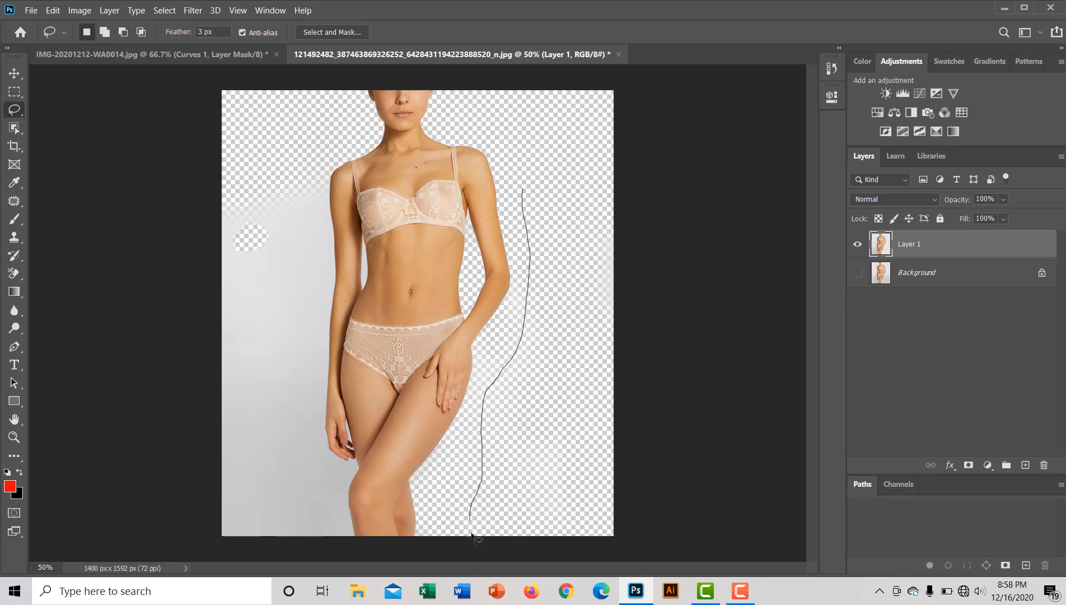
mouse_move(678, 509)
left_mouse_down()
mouse_move(694, 340)
mouse_move(682, 238)
left_mouse_up()
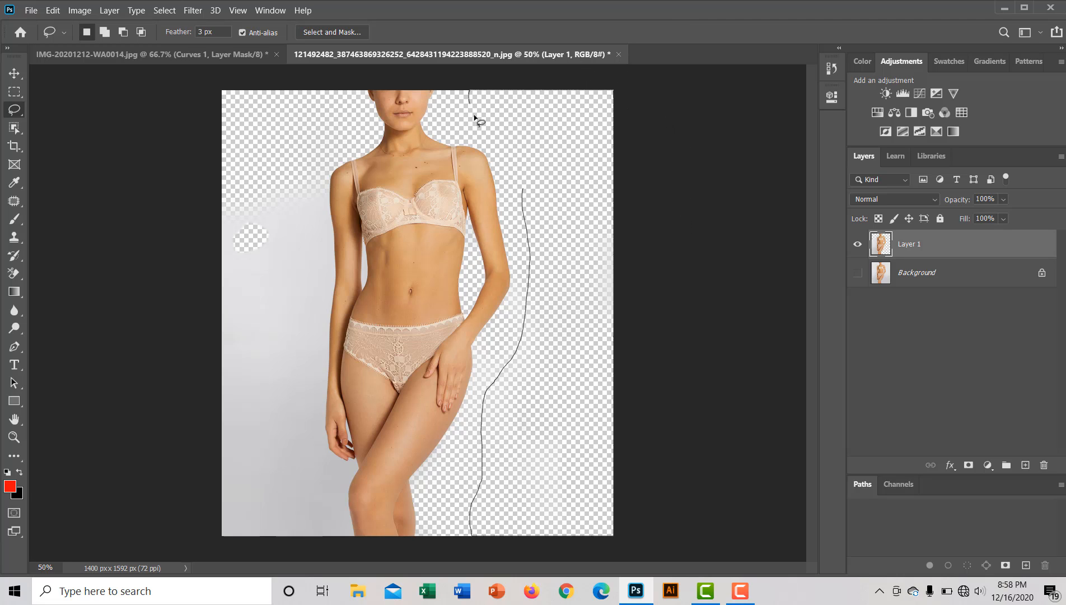
mouse_move(474, 118)
left_mouse_down()
mouse_move(499, 140)
mouse_move(514, 182)
left_mouse_up()
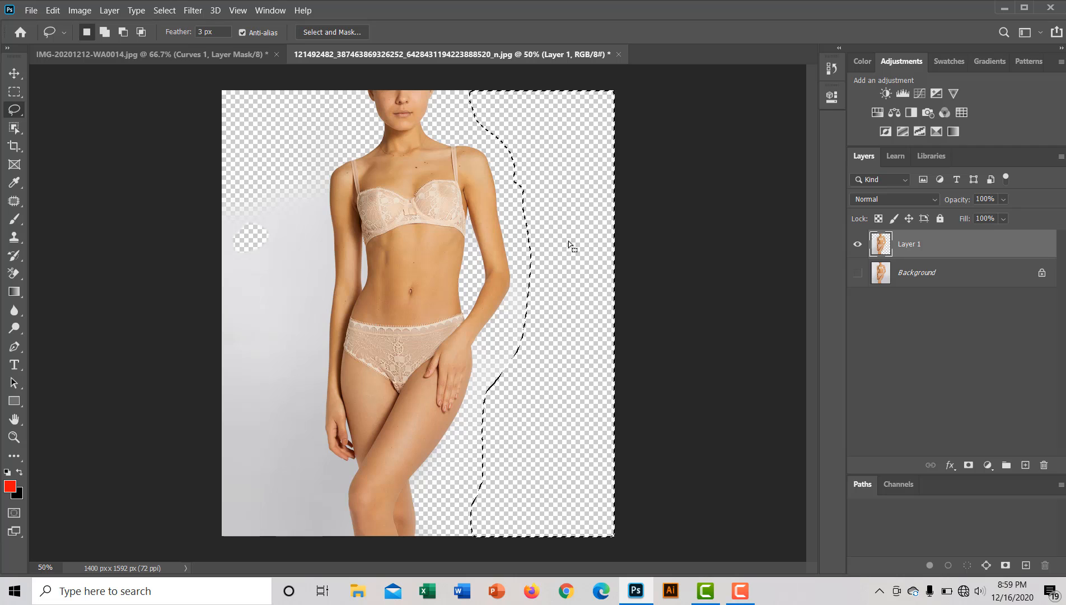
key("ctrl+d")
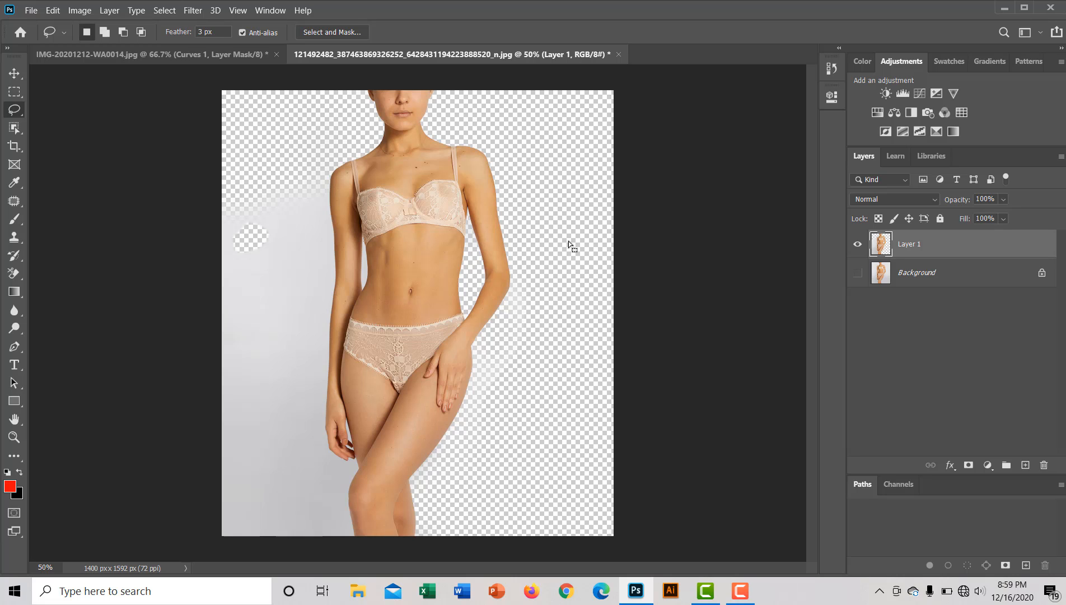
Erase the backdrop to the left of the model, from beside the legs up to the shoulder, with the Background Eraser
left_click(14, 273)
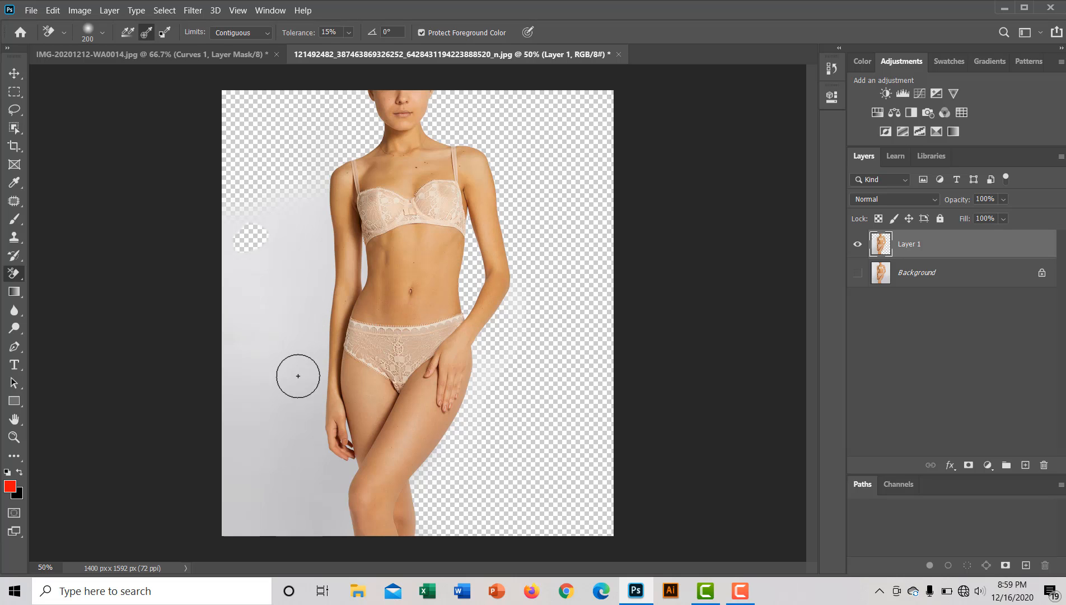
mouse_move(277, 410)
left_mouse_down()
mouse_move(296, 391)
mouse_move(260, 399)
mouse_move(250, 427)
mouse_move(235, 394)
mouse_move(220, 436)
mouse_move(254, 411)
mouse_move(225, 550)
mouse_move(300, 499)
mouse_move(314, 531)
mouse_move(353, 450)
mouse_move(286, 538)
mouse_move(369, 507)
mouse_move(290, 521)
mouse_move(325, 503)
mouse_move(321, 433)
mouse_move(340, 409)
mouse_move(273, 398)
mouse_move(363, 432)
mouse_move(341, 475)
left_mouse_up()
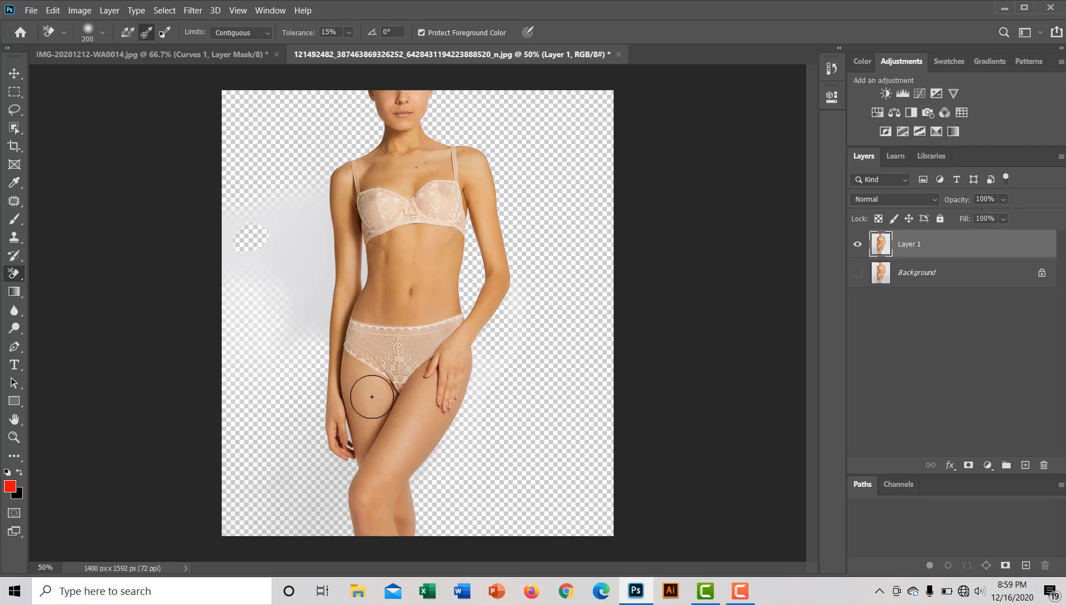
mouse_move(311, 333)
left_mouse_down()
mouse_move(306, 282)
mouse_move(276, 294)
mouse_move(322, 242)
mouse_move(323, 195)
mouse_move(304, 200)
mouse_move(311, 171)
mouse_move(189, 317)
mouse_move(226, 275)
mouse_move(274, 246)
mouse_move(255, 216)
mouse_move(289, 223)
mouse_move(270, 230)
mouse_move(284, 272)
mouse_move(232, 284)
mouse_move(253, 320)
mouse_move(246, 334)
mouse_move(227, 254)
mouse_move(238, 258)
mouse_move(227, 256)
mouse_move(260, 205)
left_mouse_up()
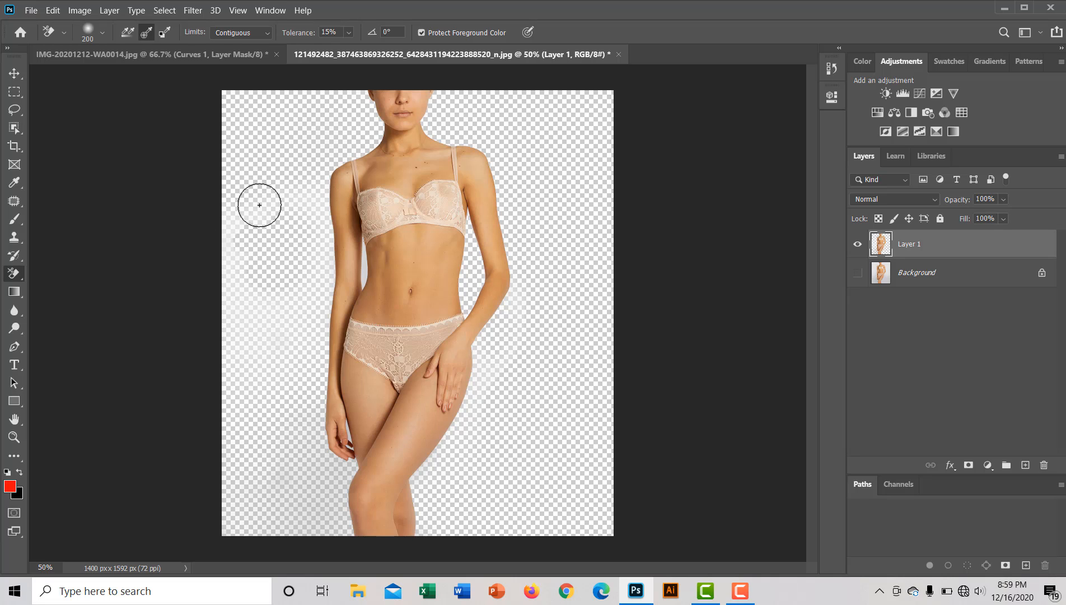
Lasso the faint residue along the left side of the image, delete it from Layer 1 and deselect
left_click(17, 108)
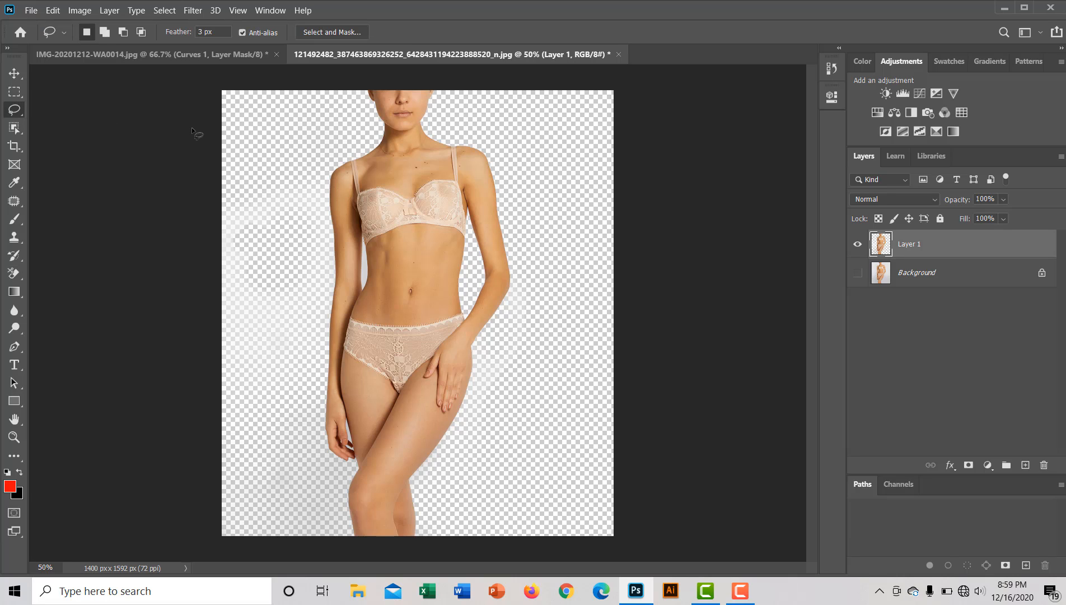
mouse_move(191, 130)
left_mouse_down()
mouse_move(265, 138)
mouse_move(293, 178)
left_mouse_up()
left_click_drag(316, 227, 310, 313)
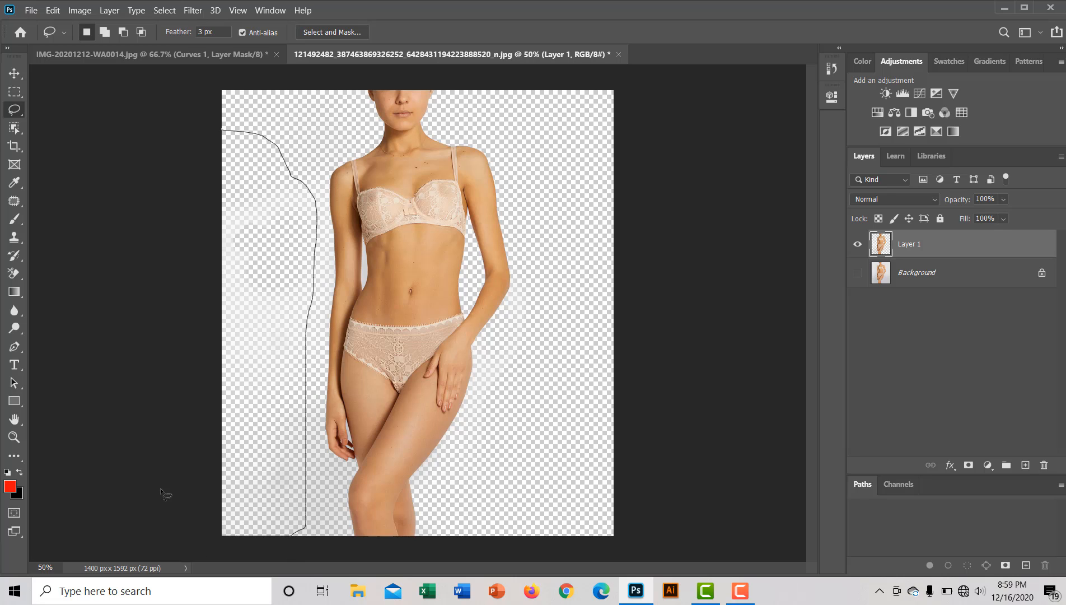
left_click_drag(160, 488, 165, 453)
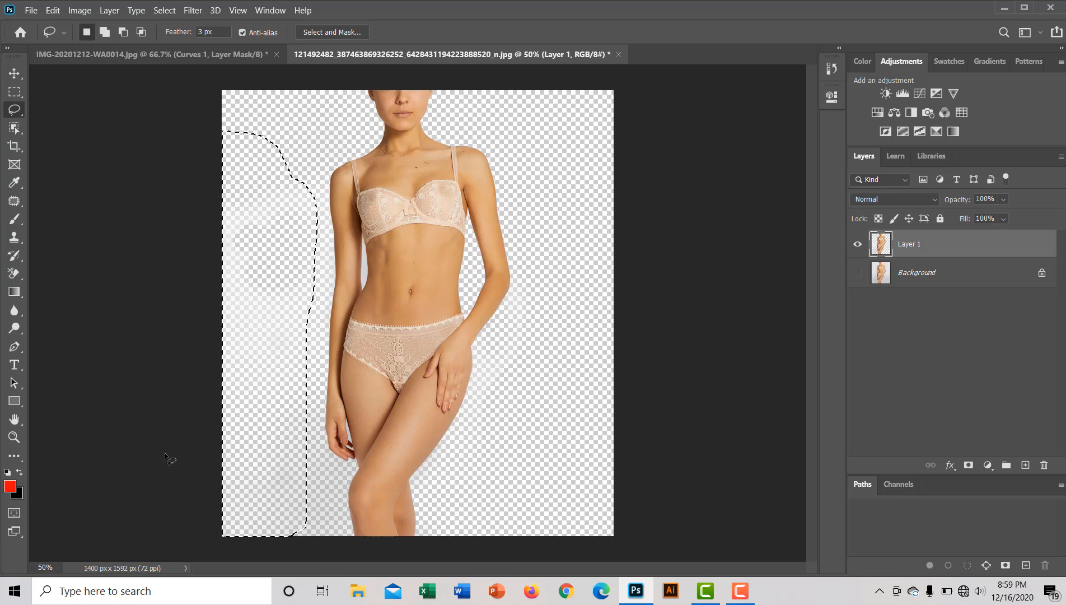
key("Delete")
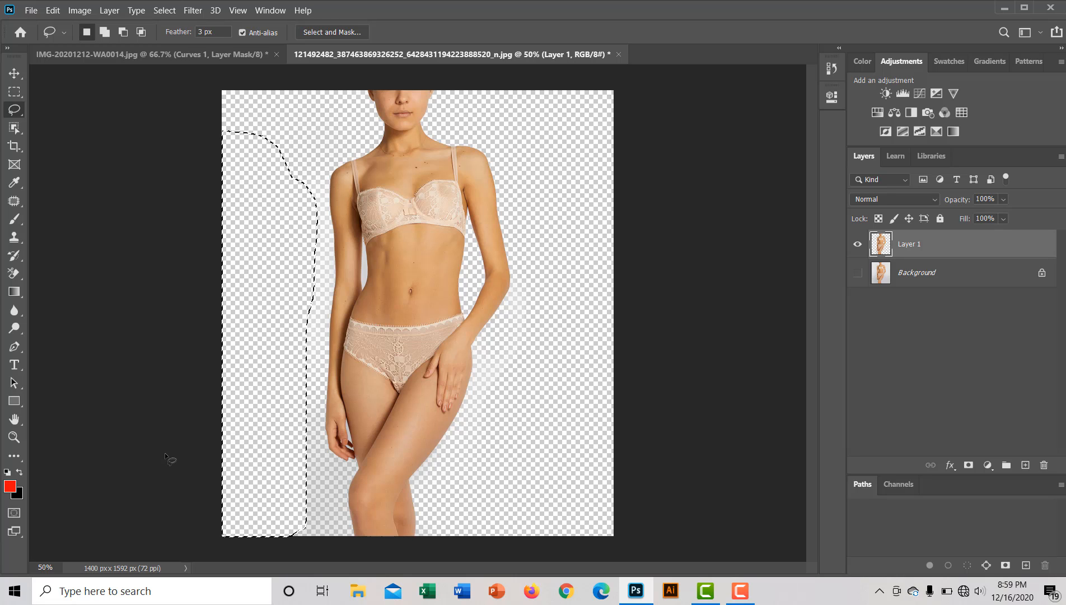
key("ctrl+d")
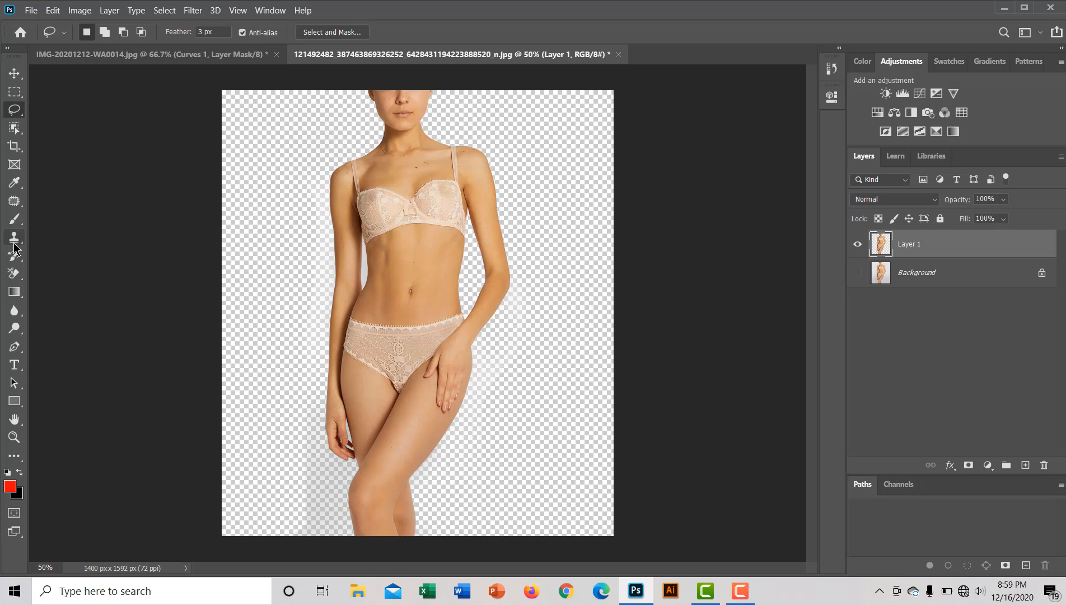
Erase the backdrop beside the left-hand arm and in the gap between that arm and the waist with the Background Eraser
left_click(14, 272)
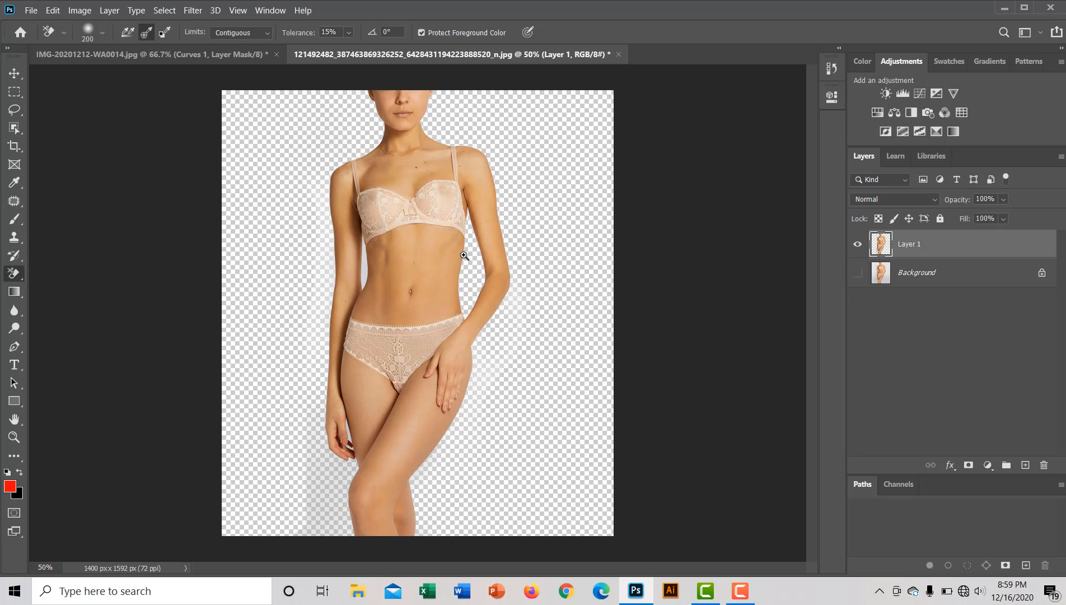
mouse_move(368, 234)
left_mouse_down()
mouse_move(405, 245)
mouse_move(432, 272)
left_mouse_up()
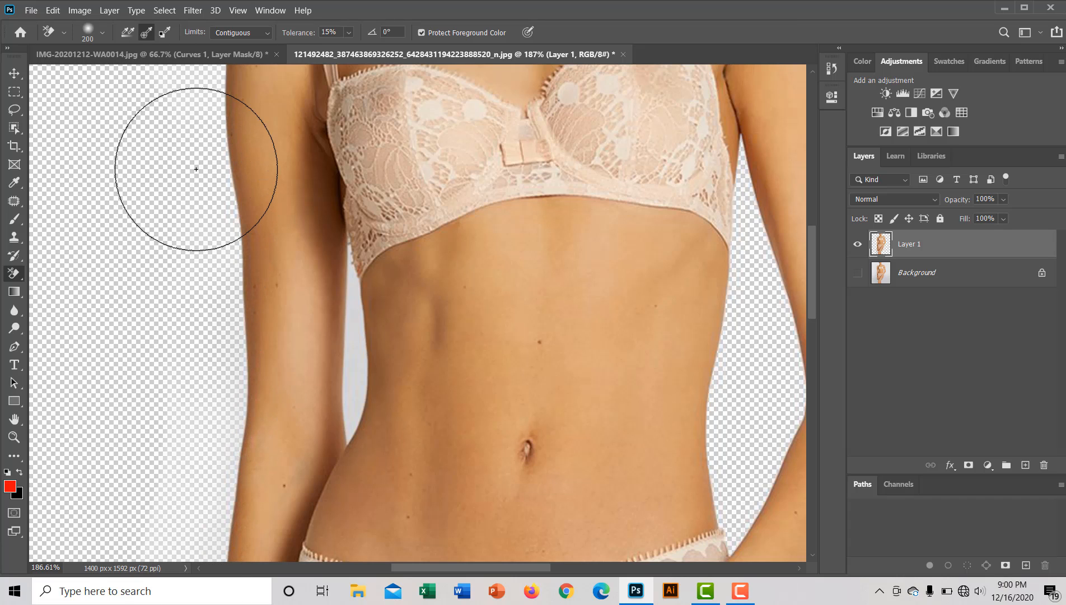
left_click(194, 480)
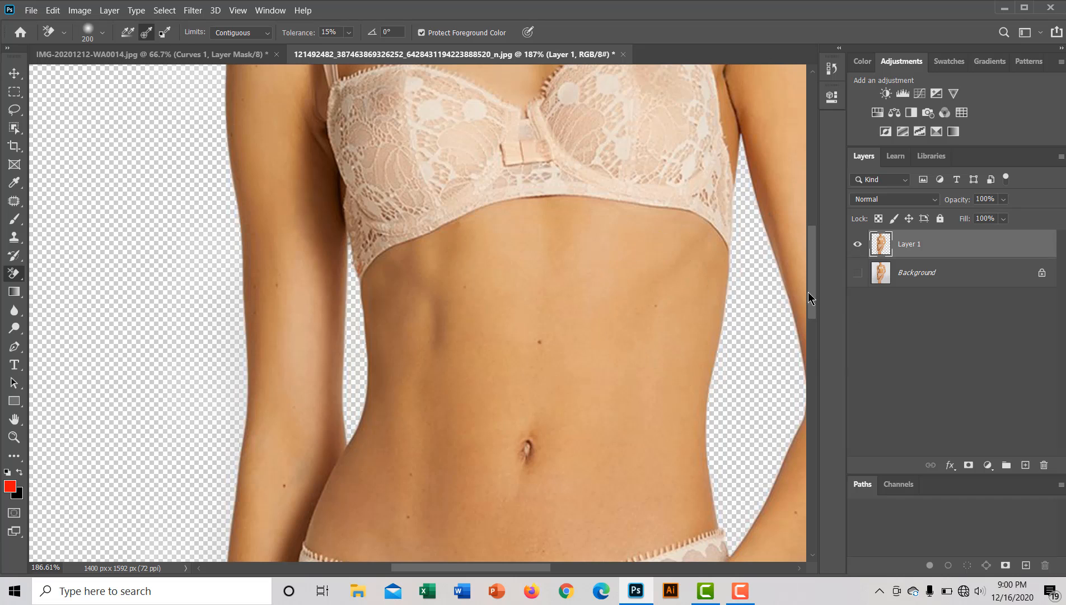
Erase the grey backdrop residue to the left of the knees and around the left-hand fingers, including the gap beside the thigh
left_click_drag(811, 287, 816, 204)
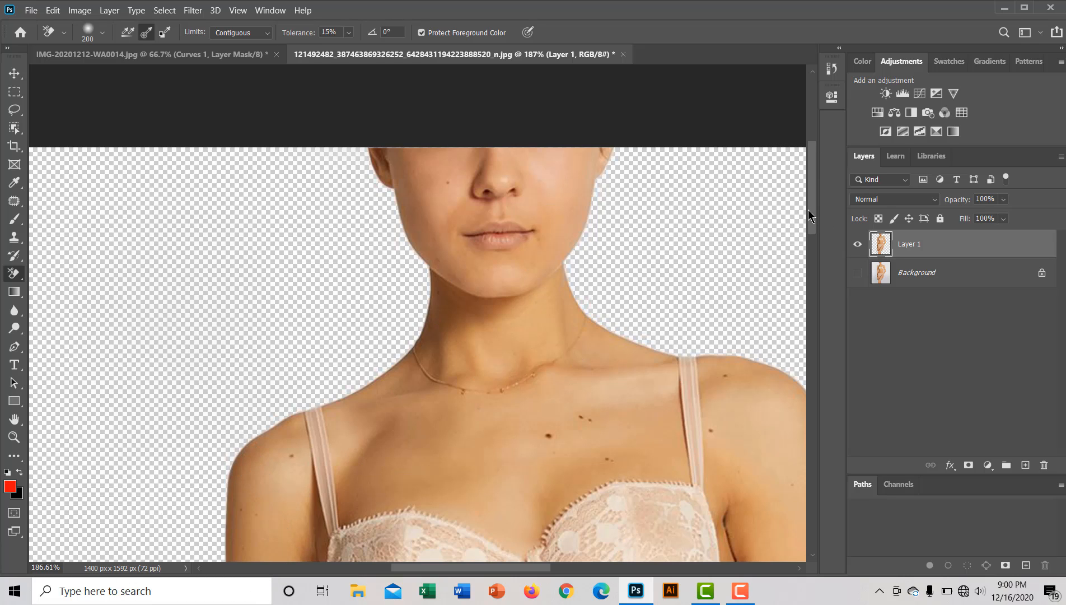
left_click_drag(807, 209, 827, 456)
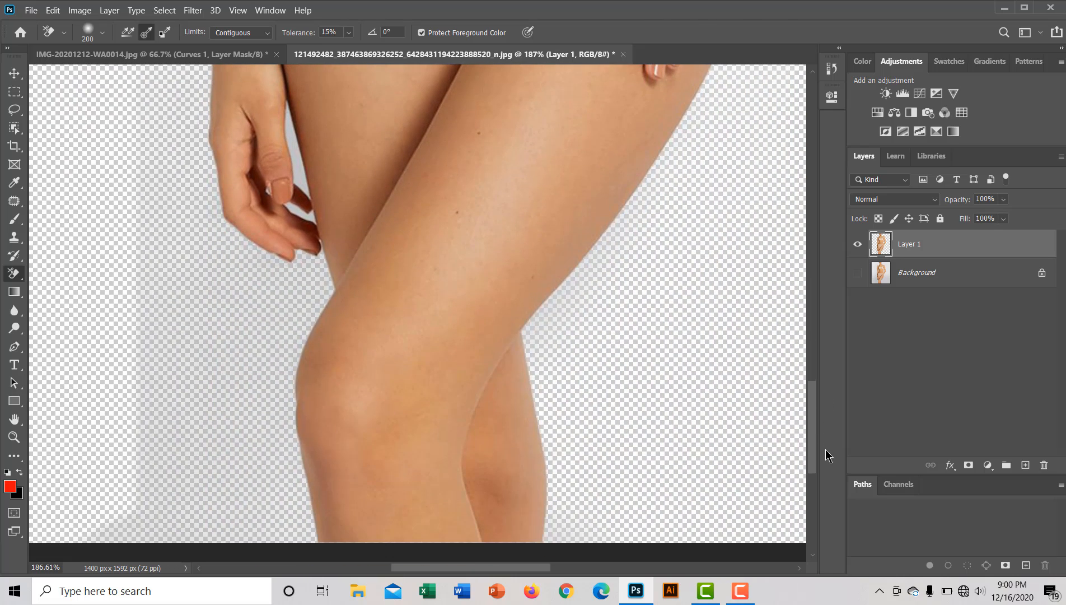
left_click(196, 370)
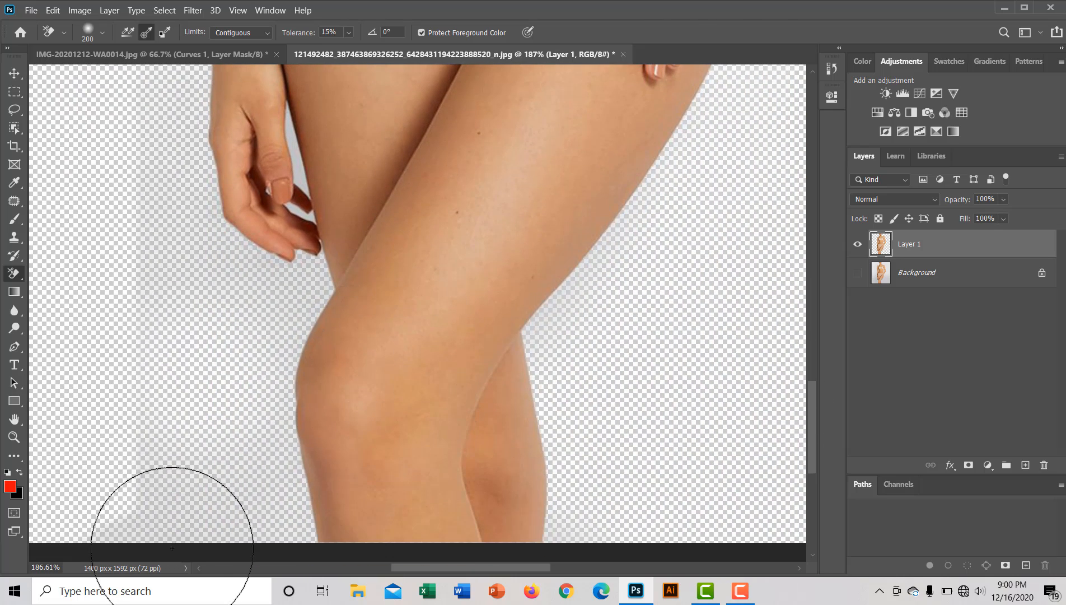
left_click(142, 512)
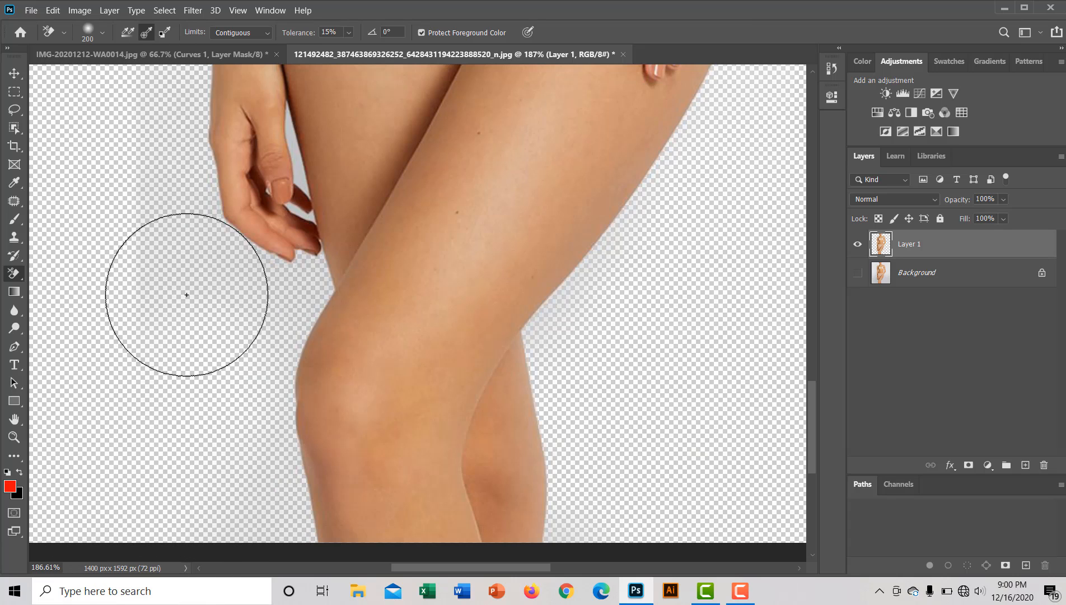
left_click(149, 148)
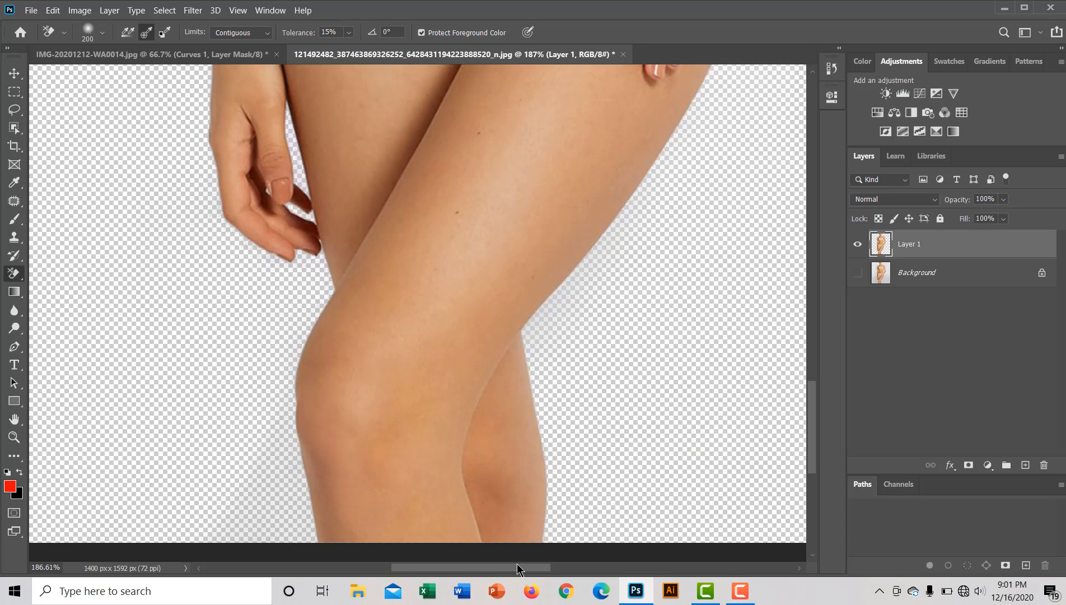
Lasso the cleared area to the left of the head and deselect it
mouse_move(518, 565)
left_mouse_down()
mouse_move(546, 564)
mouse_move(504, 569)
left_mouse_up()
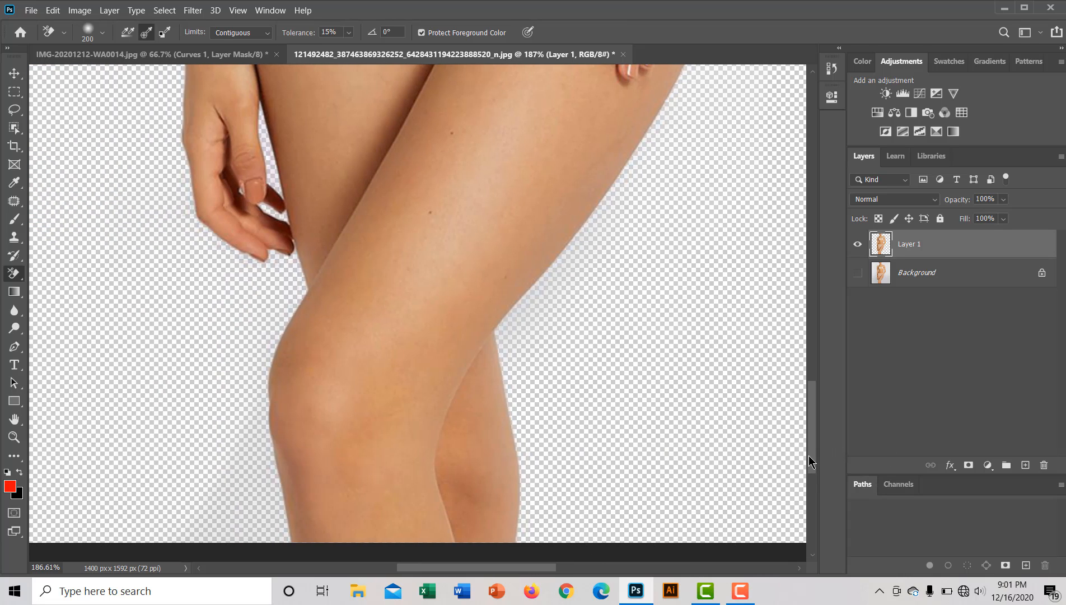
left_click_drag(809, 456, 808, 268)
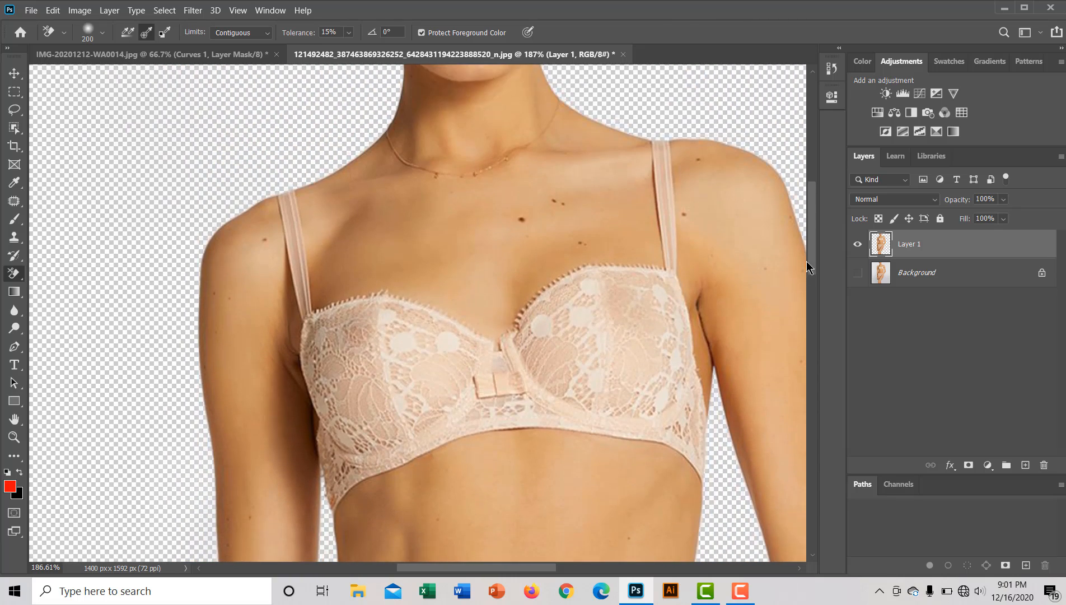
scroll(808, 268, "down", 3)
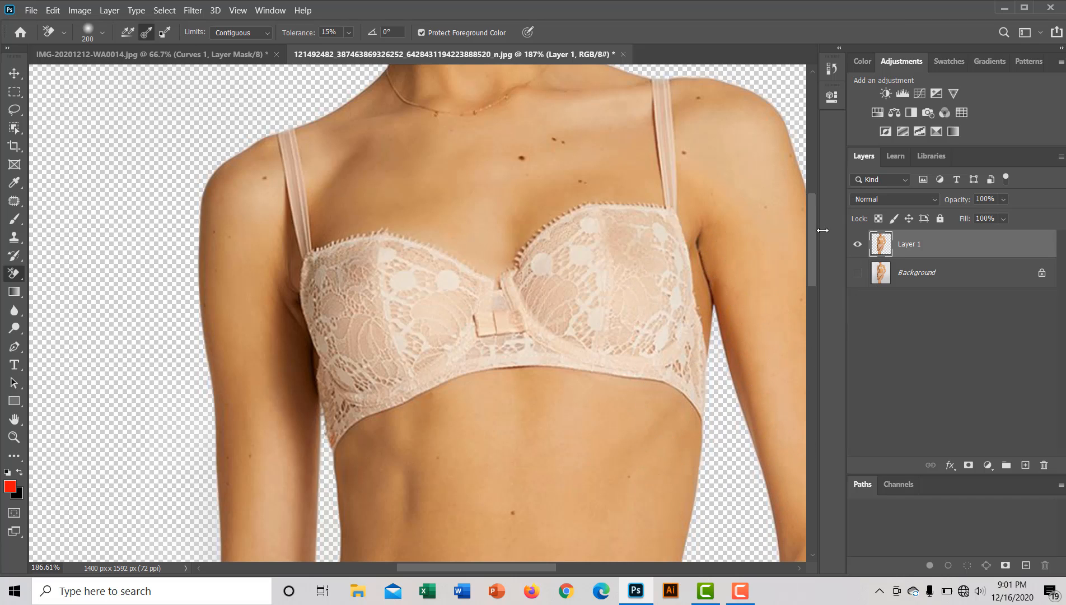
left_click_drag(811, 247, 815, 188)
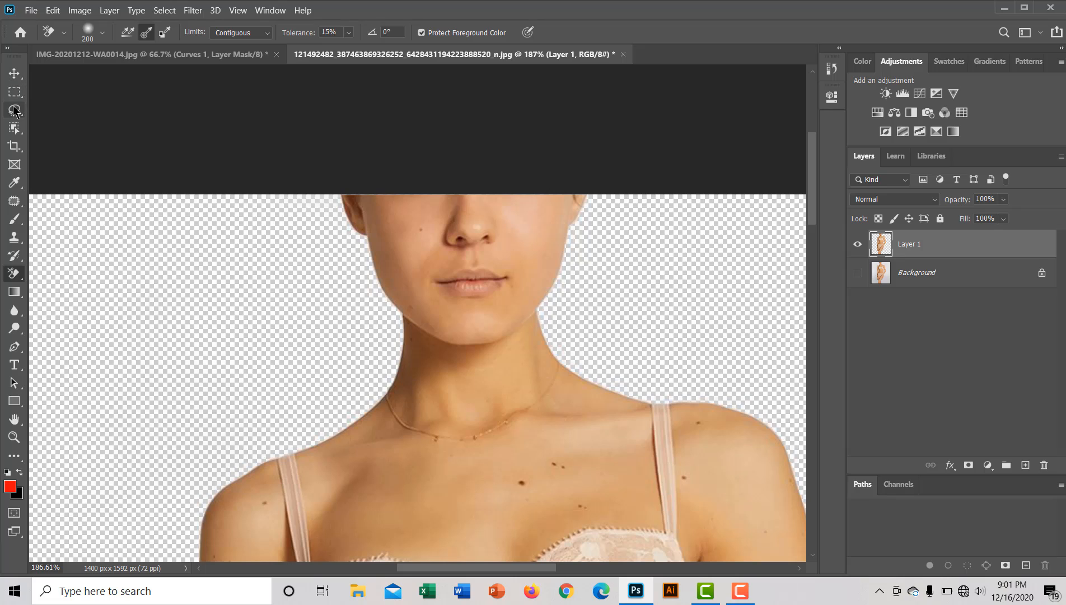
left_click(14, 110)
mouse_move(291, 126)
left_mouse_down()
mouse_move(321, 337)
mouse_move(304, 368)
mouse_move(266, 375)
mouse_move(160, 360)
mouse_move(67, 214)
mouse_move(160, 133)
mouse_move(250, 167)
left_mouse_up()
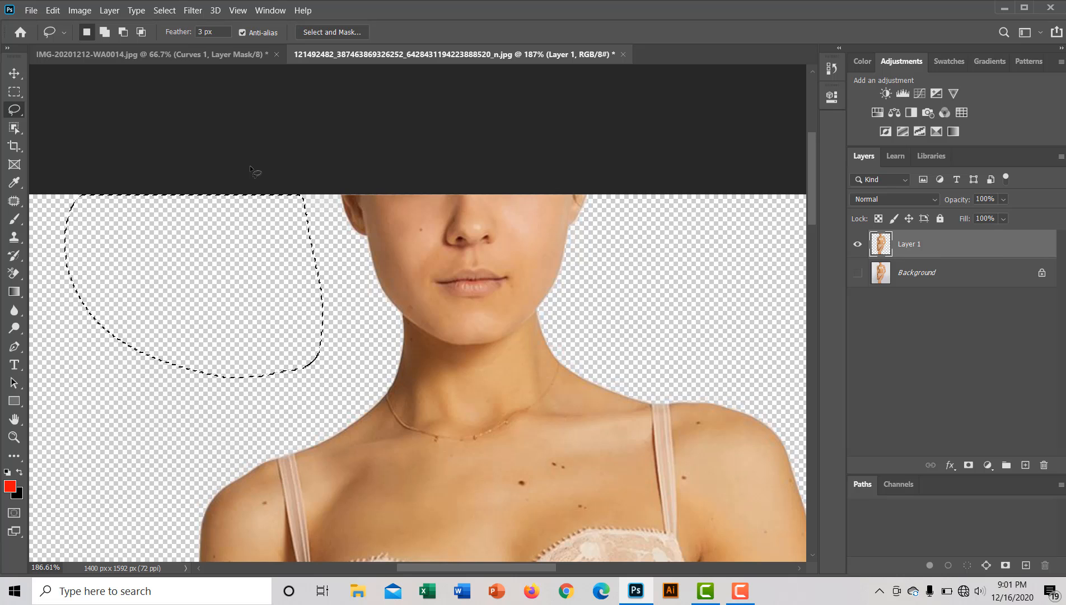
key("ctrl+d")
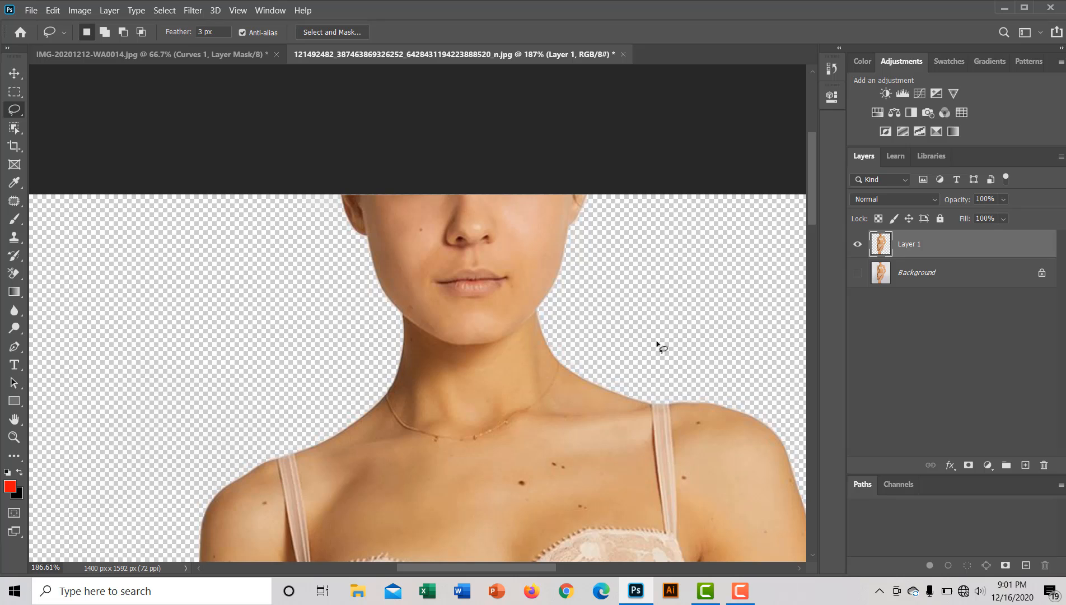
Lasso an area across the chin and neck, delete it from Layer 1, undo the deletion and deselect
mouse_move(614, 309)
left_mouse_down()
mouse_move(559, 350)
mouse_move(344, 378)
mouse_move(281, 236)
left_mouse_up()
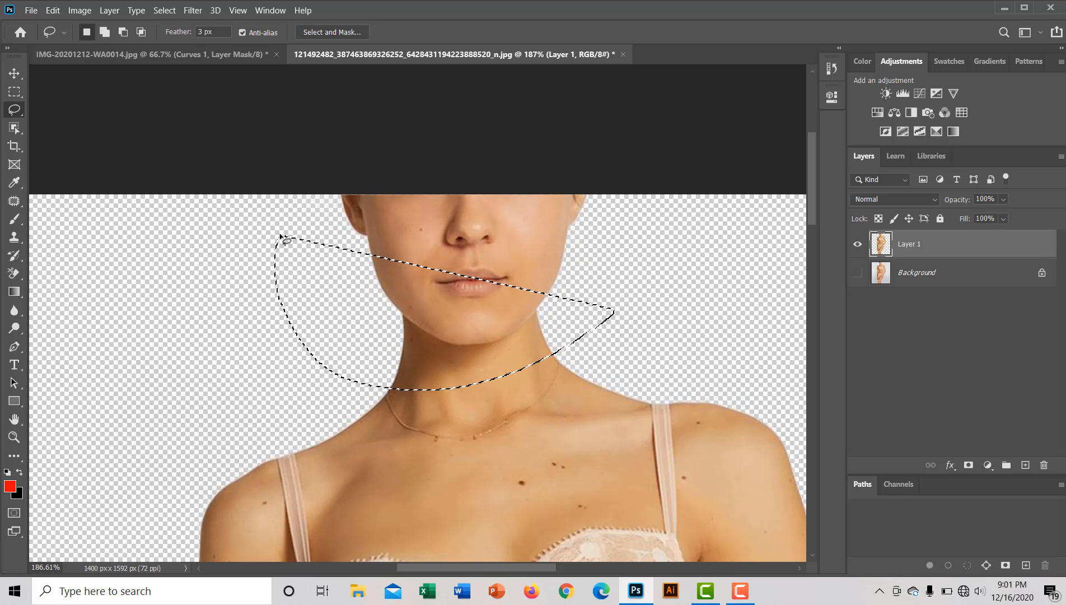
key("Delete")
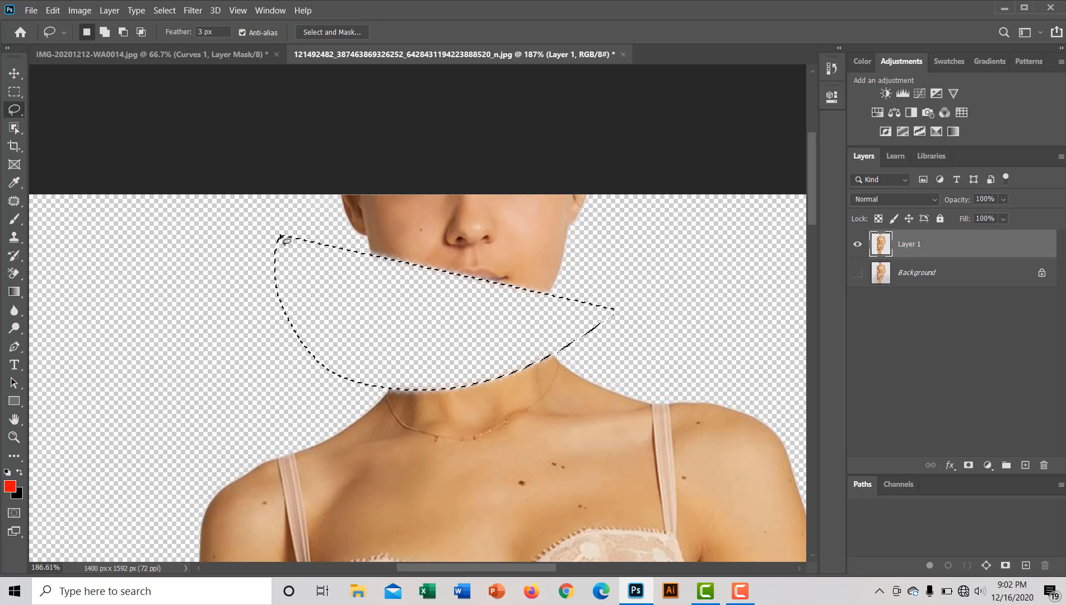
key("ctrl+z")
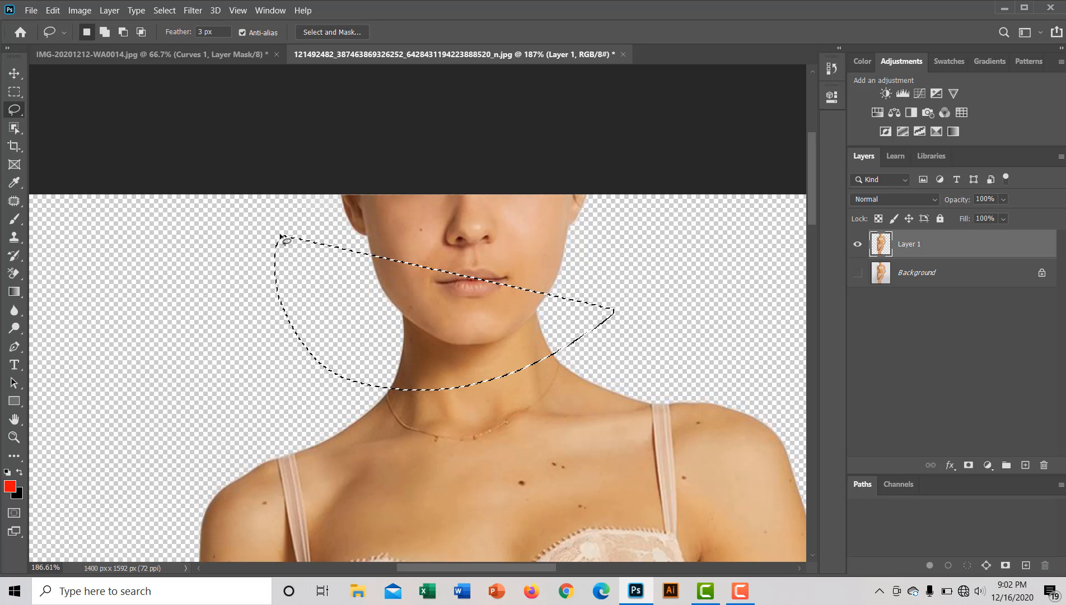
key("ctrl+d")
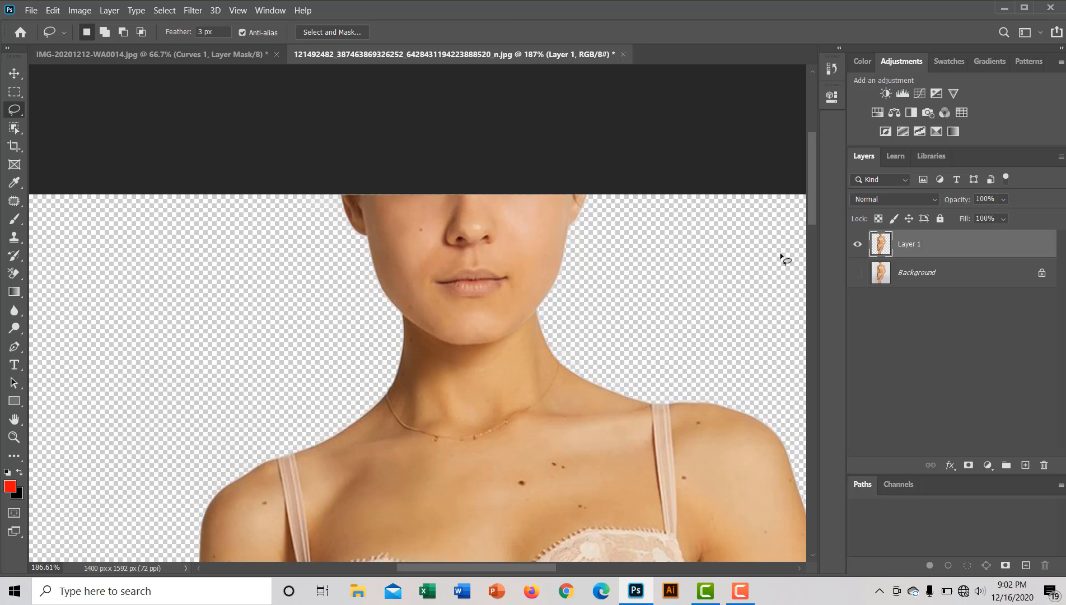
Create a new document from the 379 × 284 px Clipboard preset and close it
left_click_drag(739, 391, 707, 380)
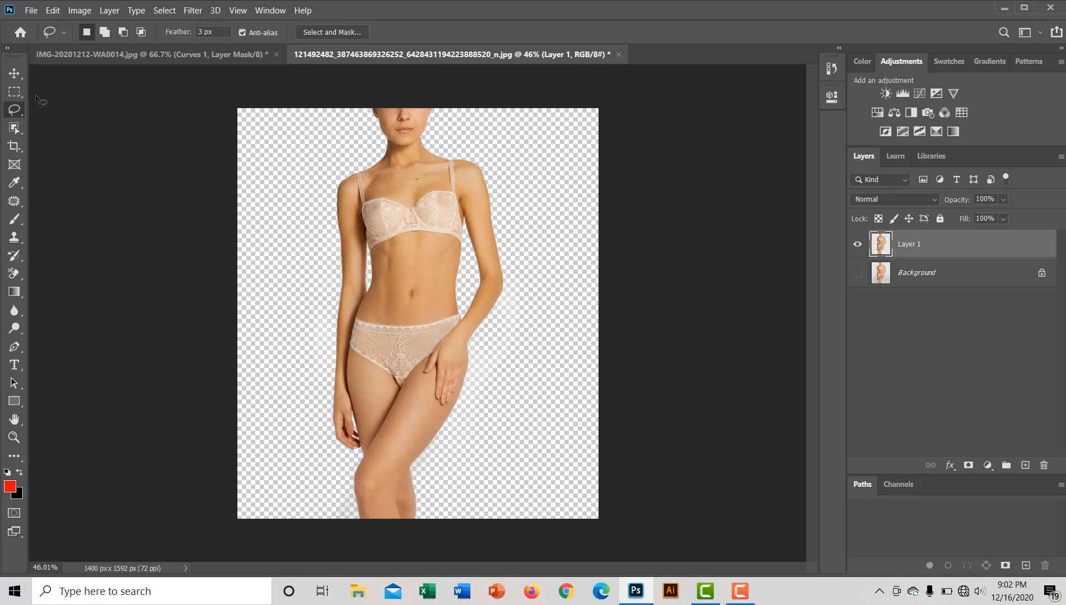
left_click(14, 73)
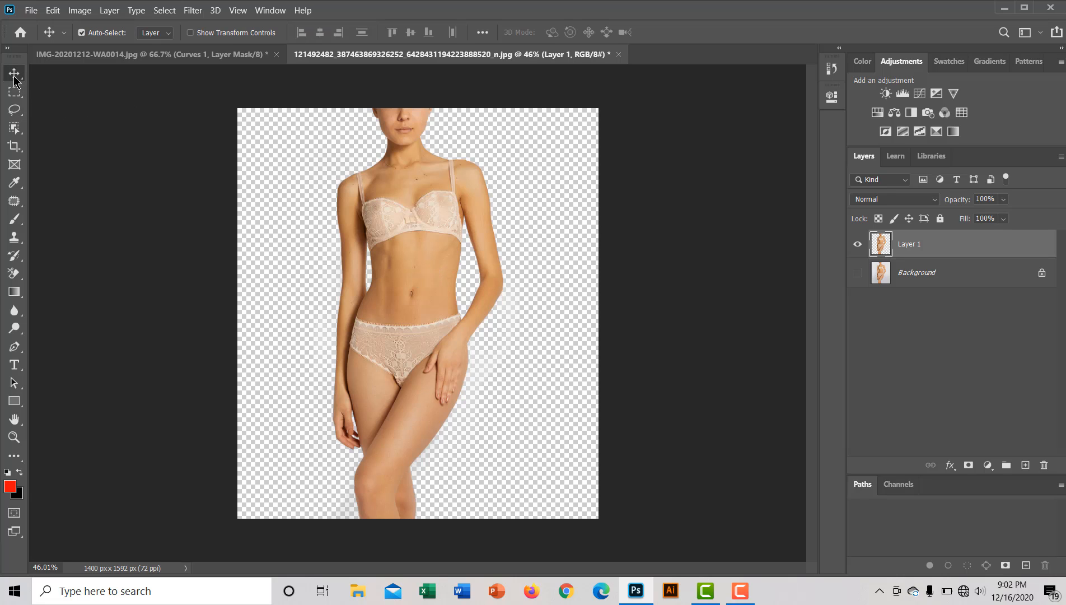
left_click(31, 12)
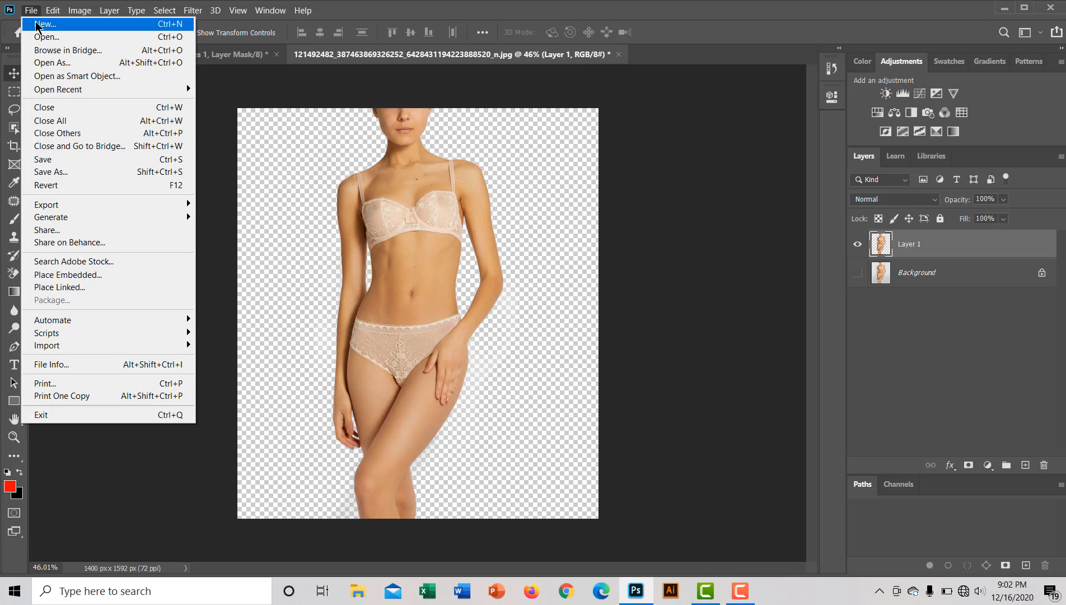
left_click(37, 24)
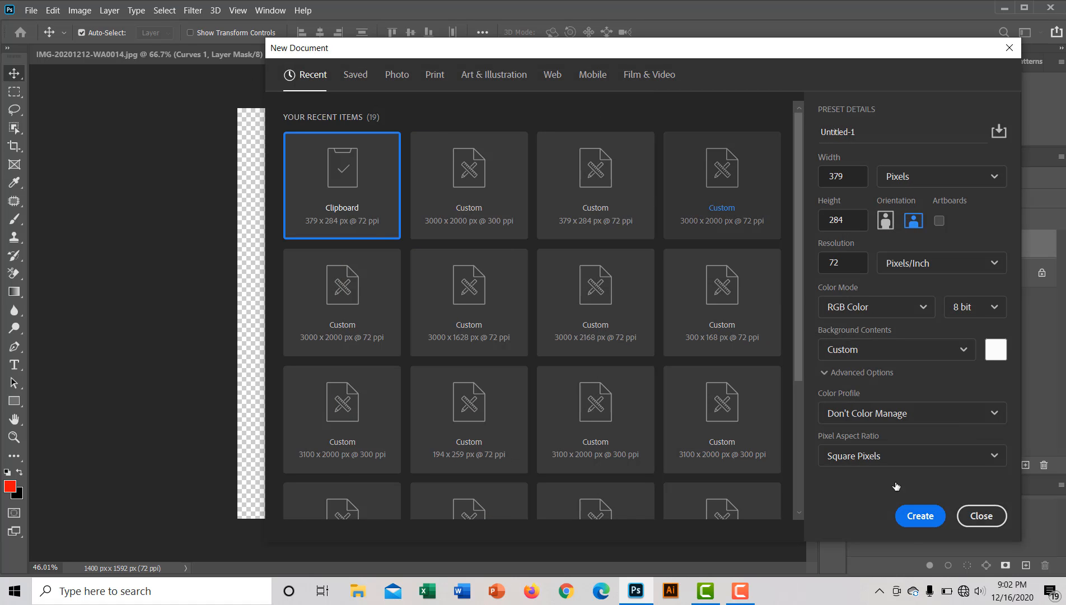
left_click(920, 515)
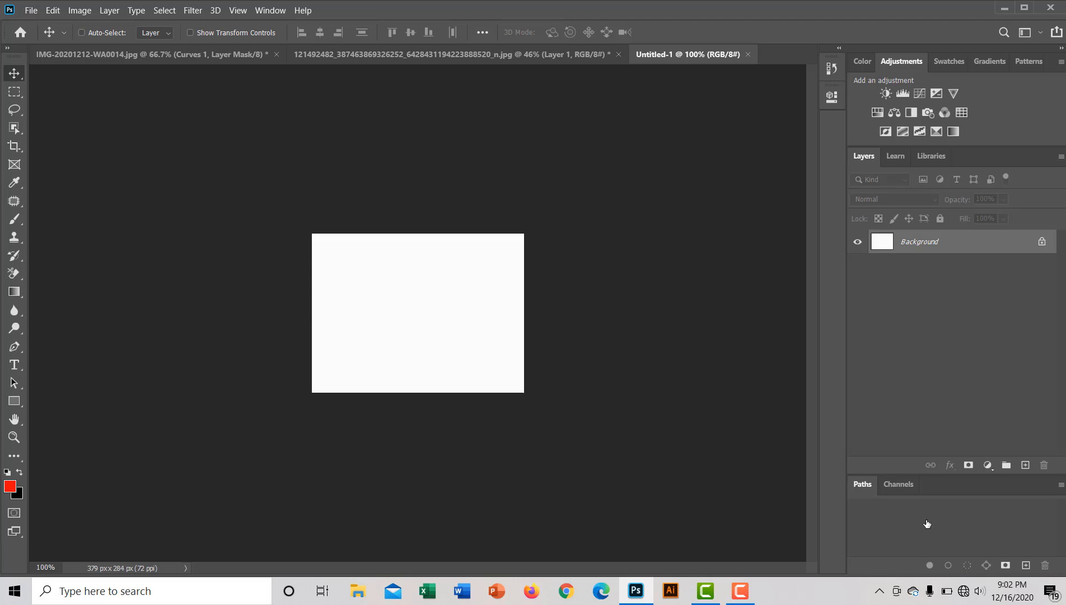
left_click_drag(512, 239, 545, 252)
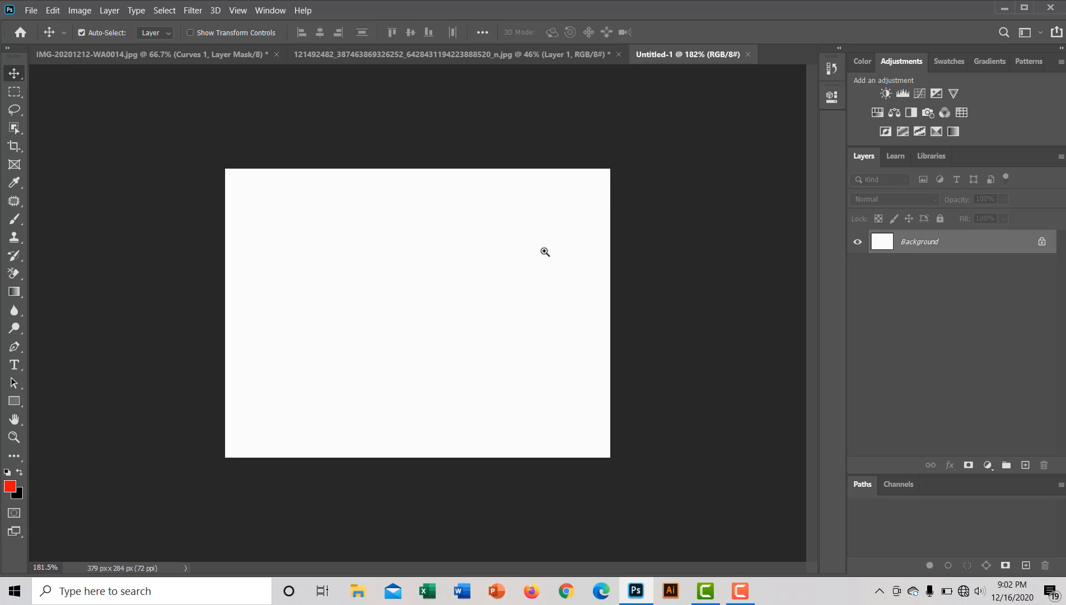
left_click(748, 54)
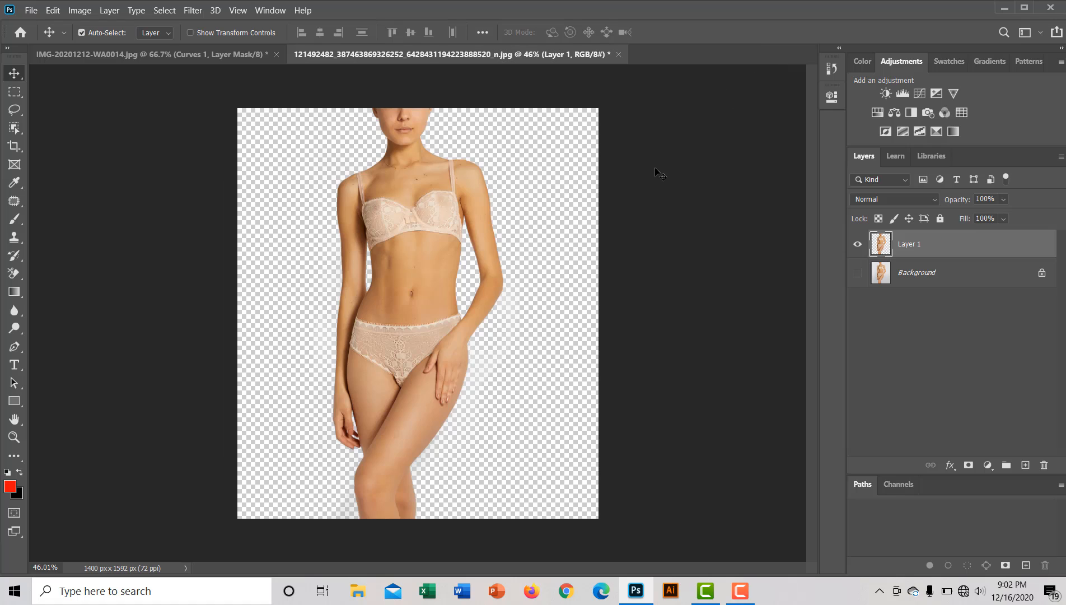
Create a new document 3000 px wide and 2000 px high at 300 ppi
left_click(29, 10)
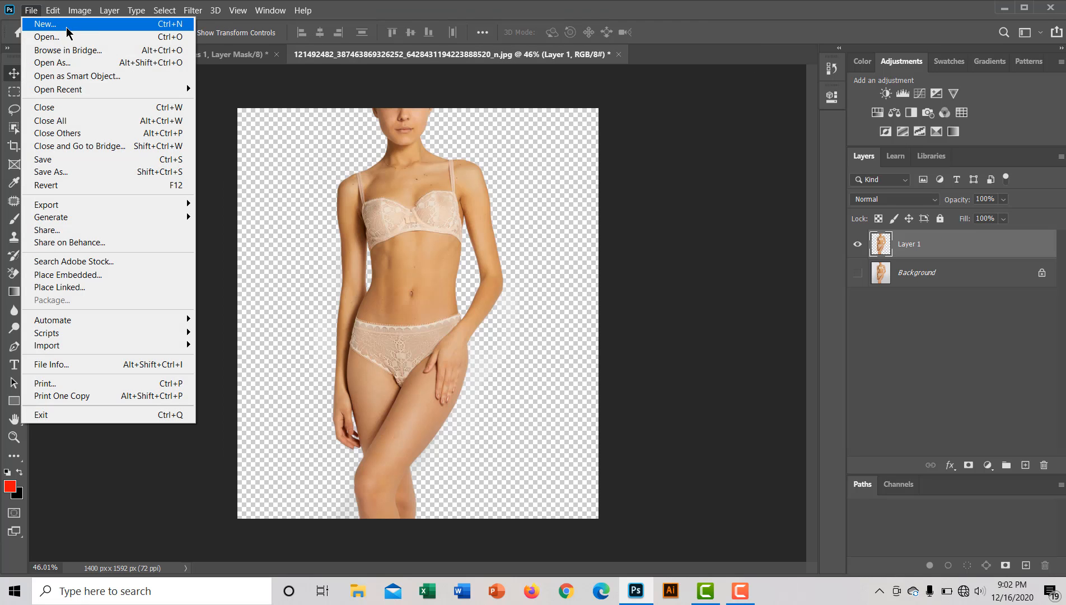
left_click(61, 24)
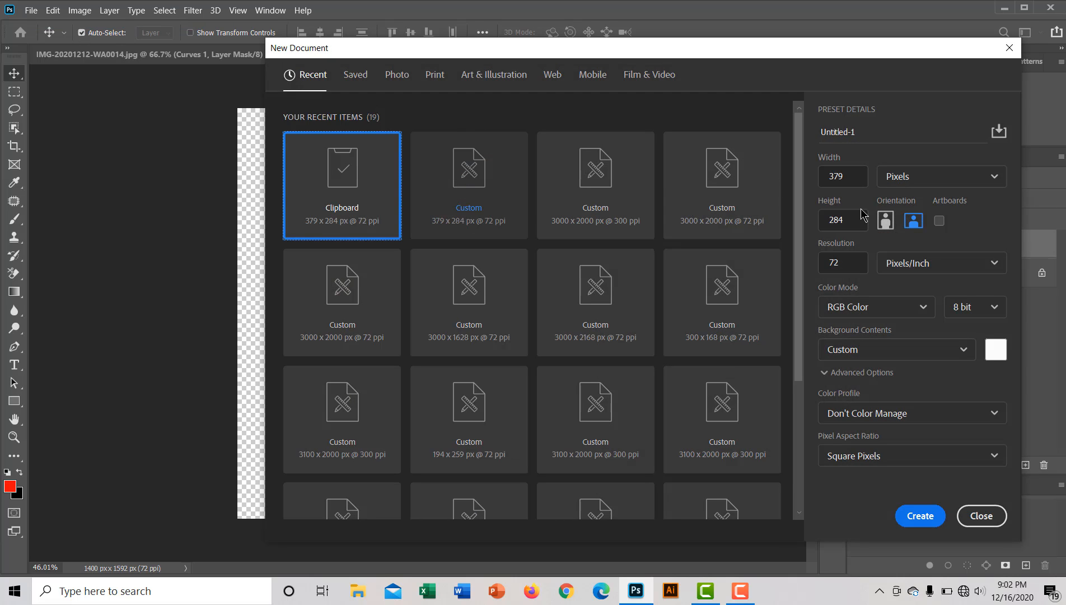
left_click(860, 176)
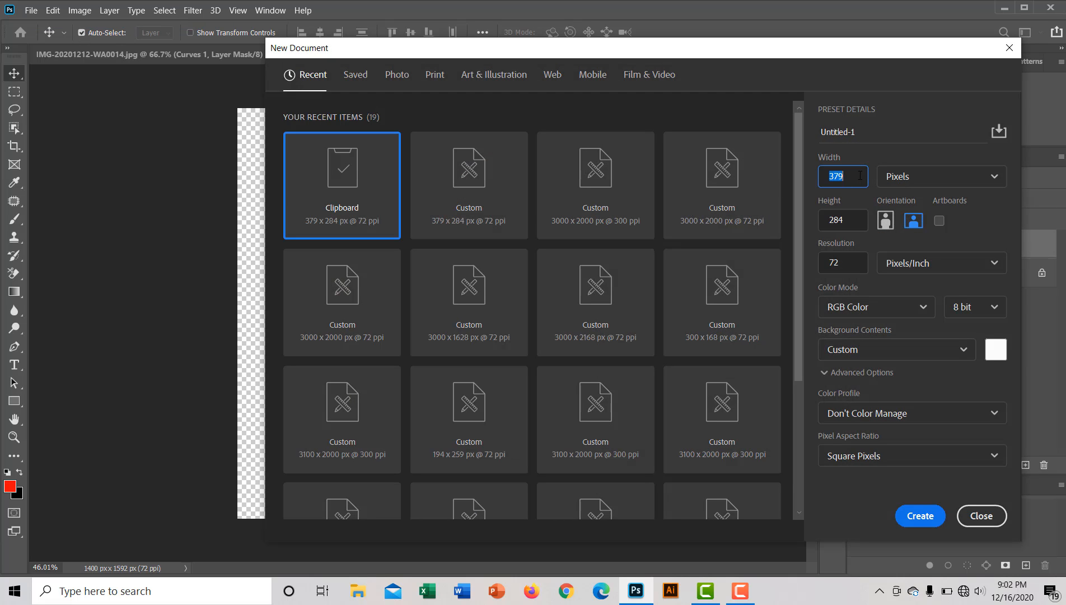
type("3000")
left_click(851, 221)
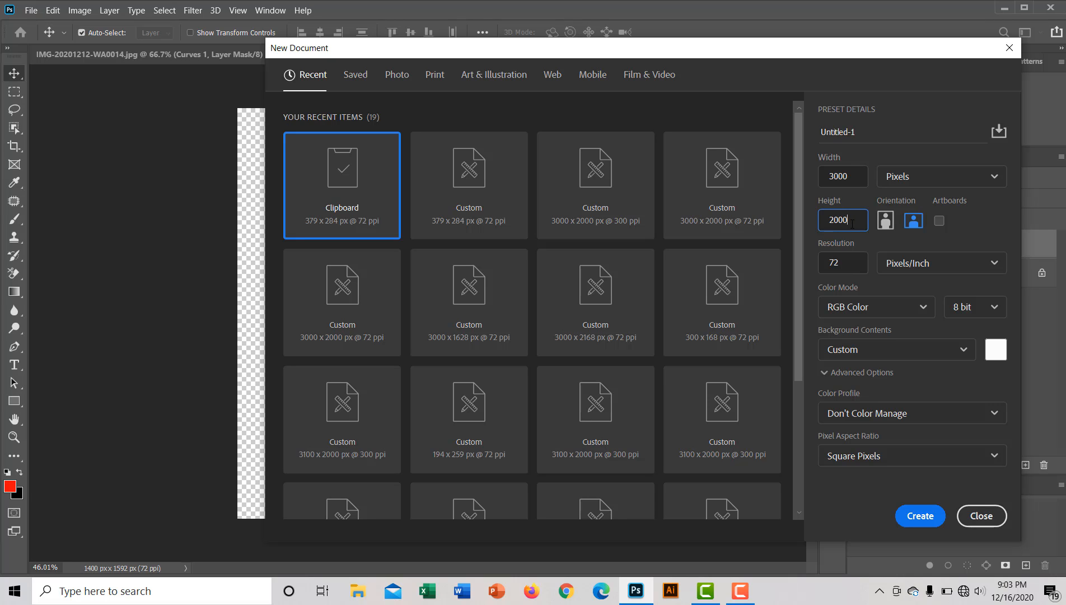
key("Tab")
key("Return")
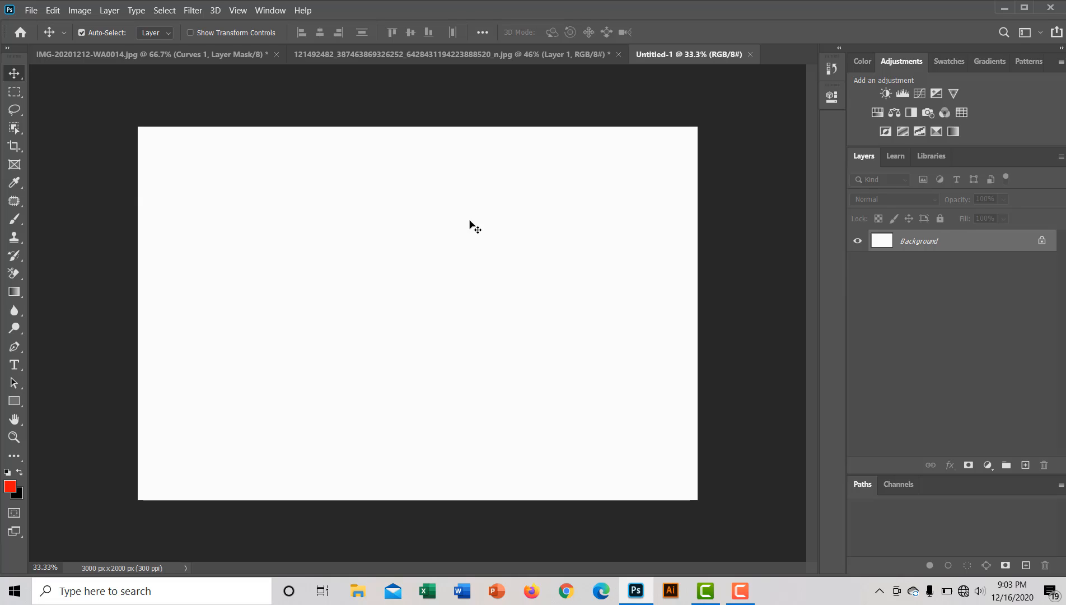
Unlock the new document's Background layer, hide it and deselect the layer
left_click(1042, 242)
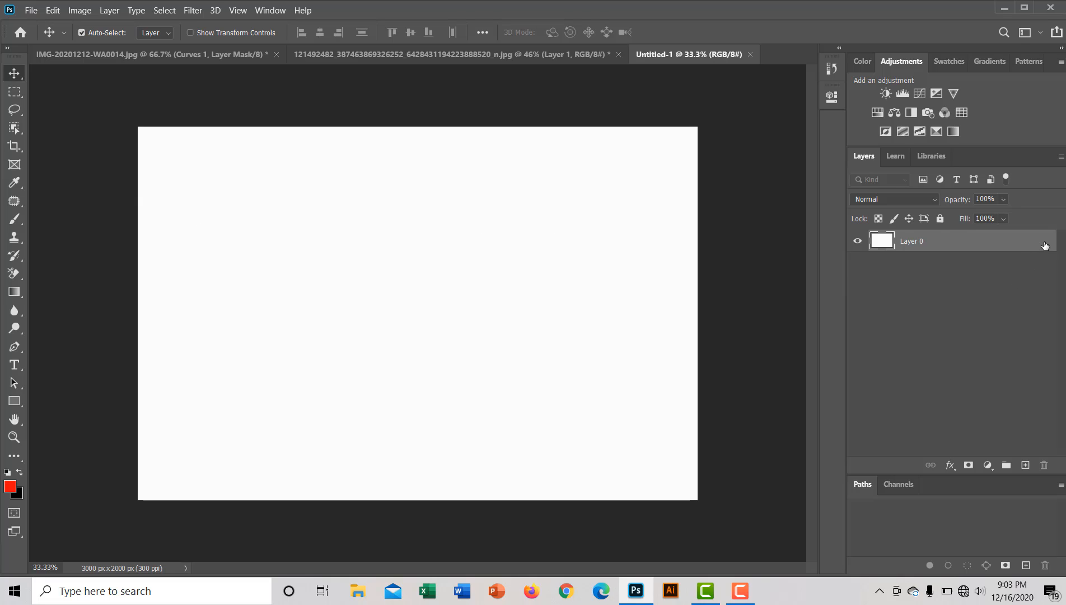
left_click(856, 242)
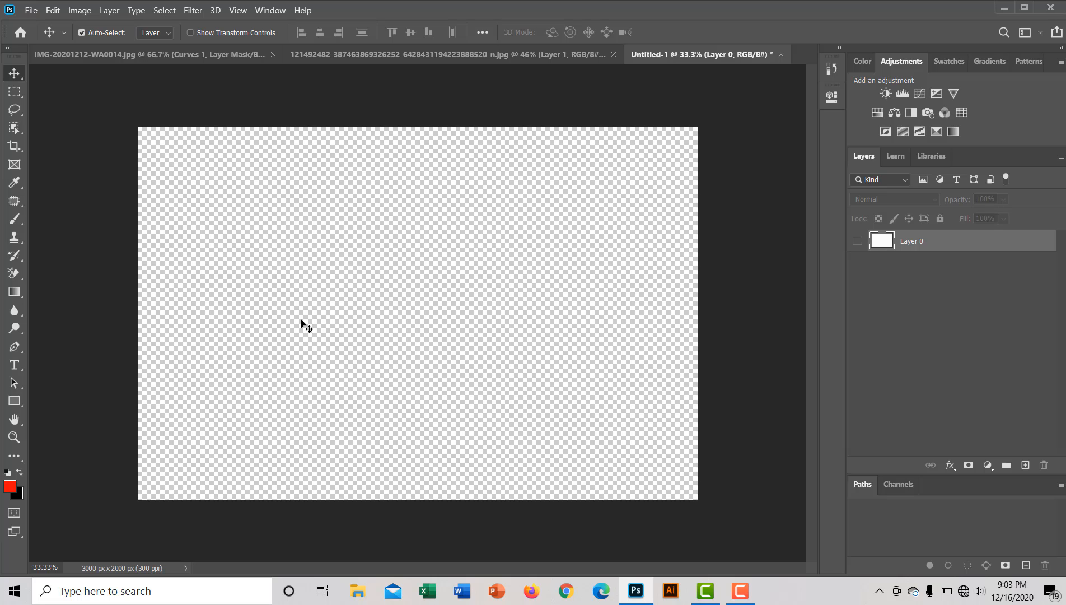
left_click(728, 98)
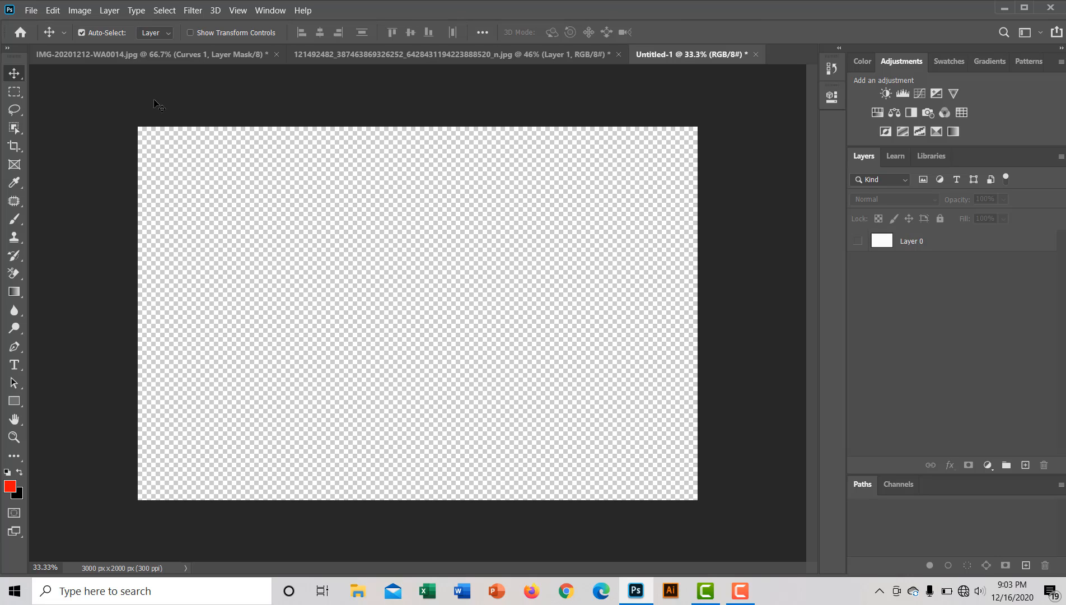
Select the right half of the canvas, fill it with the red foreground colour on a new layer and deselect
left_click(14, 91)
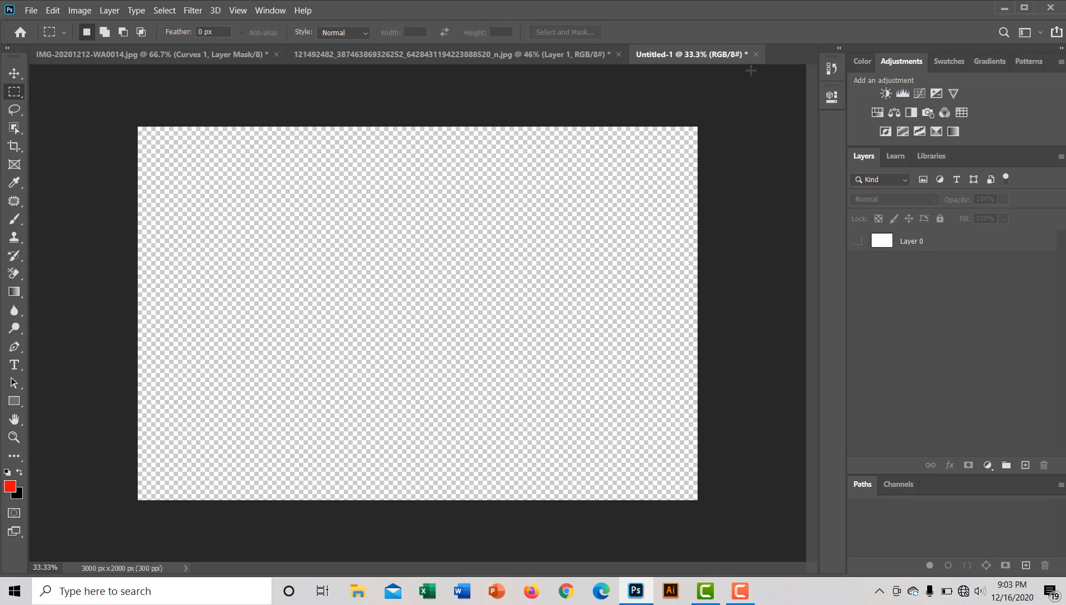
left_click_drag(732, 101, 607, 260)
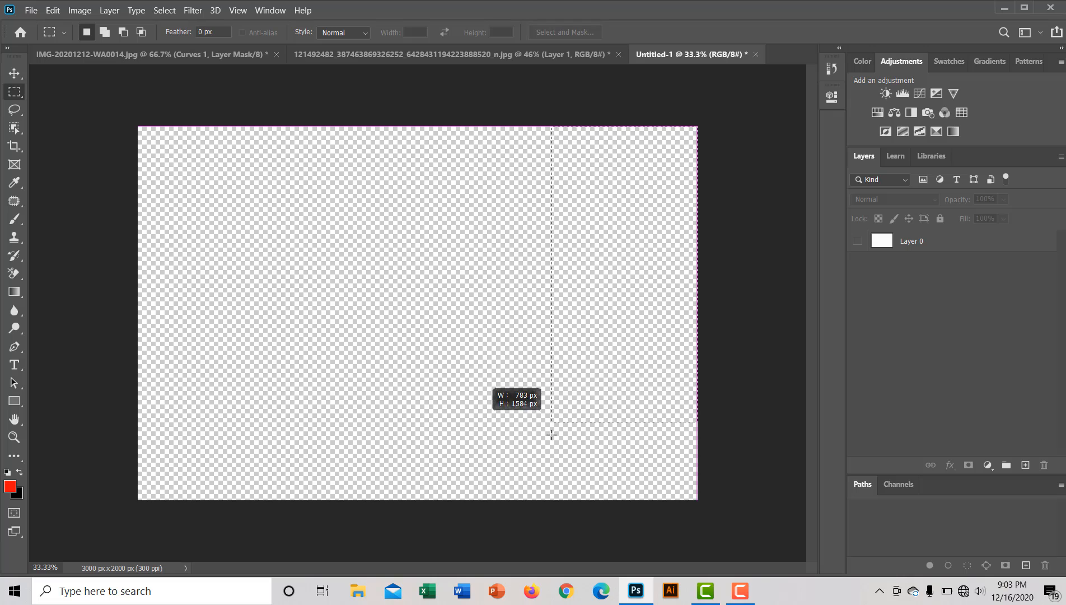
left_click_drag(527, 482, 495, 525)
left_click_drag(423, 534, 417, 532)
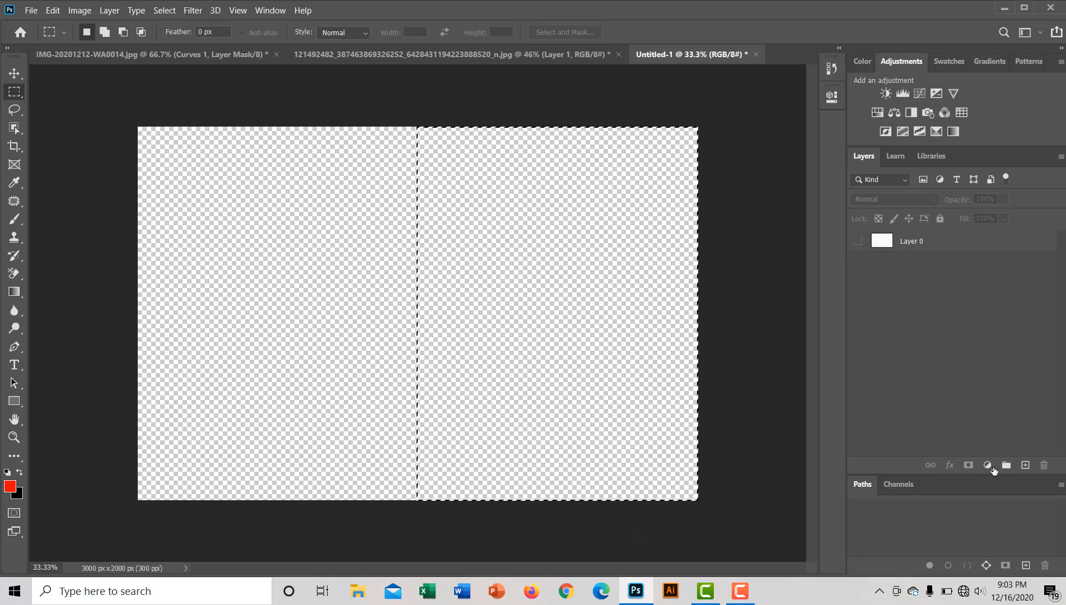
left_click(1021, 467)
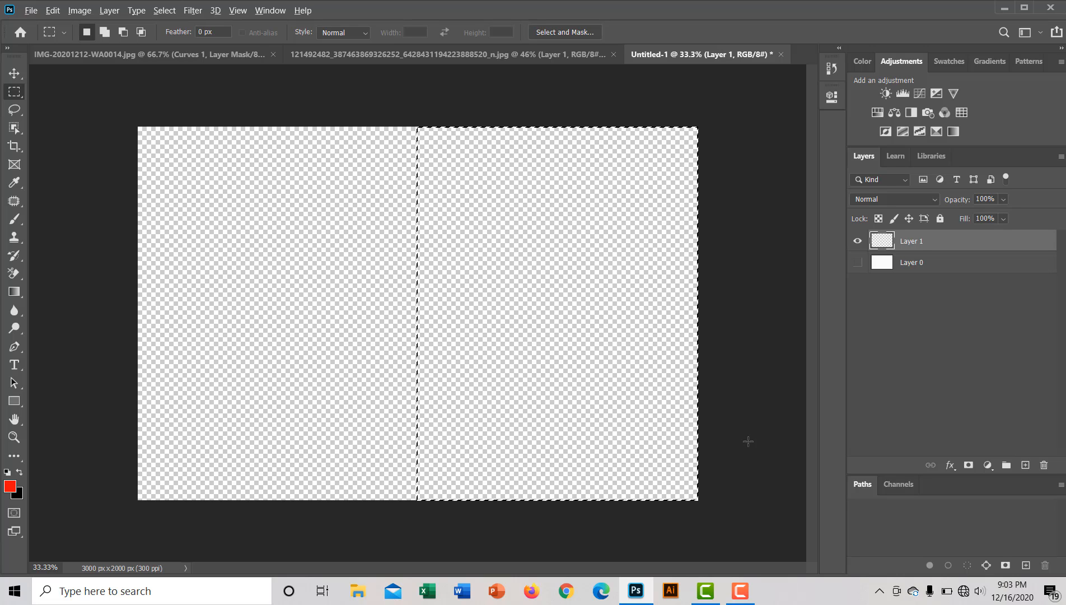
key("alt+BackSpace")
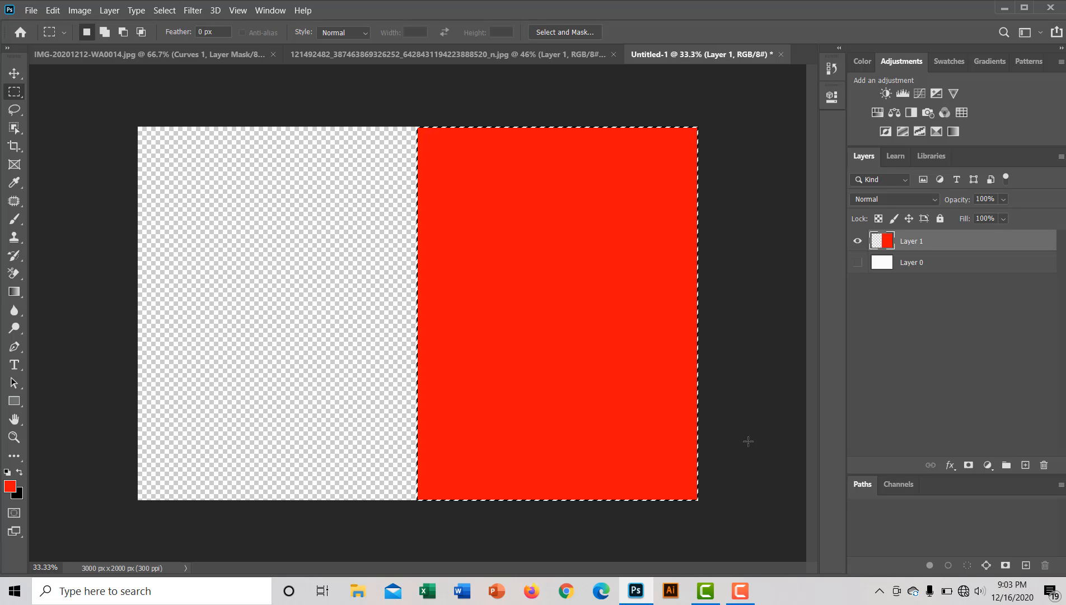
key("ctrl+d")
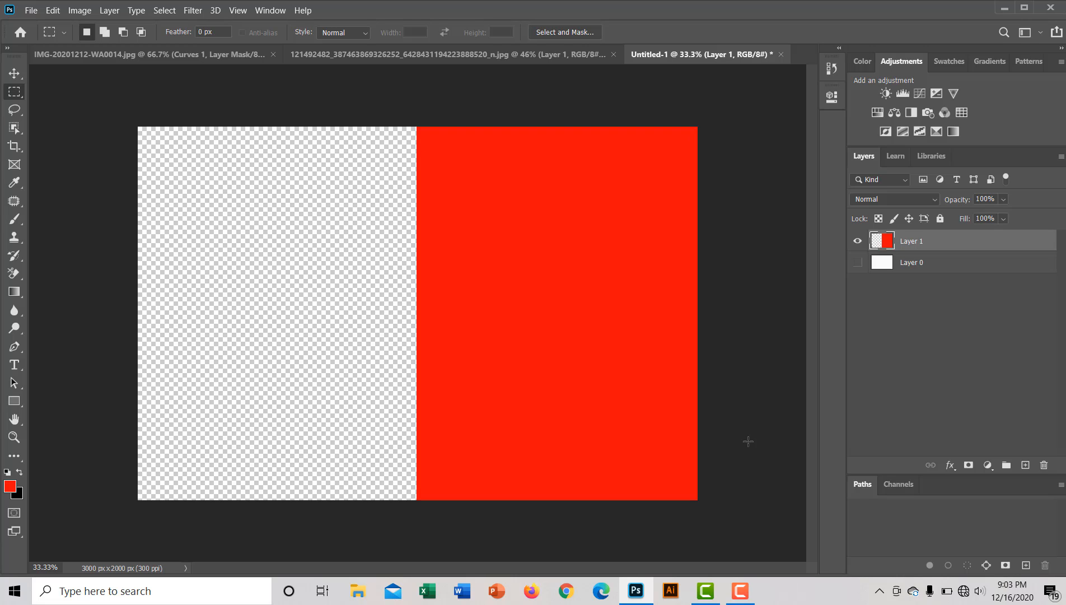
In the cut-out model's document, duplicate Layer 1 beside the original and shift the original toward the canvas's left edge
left_click(383, 56)
left_click(196, 54)
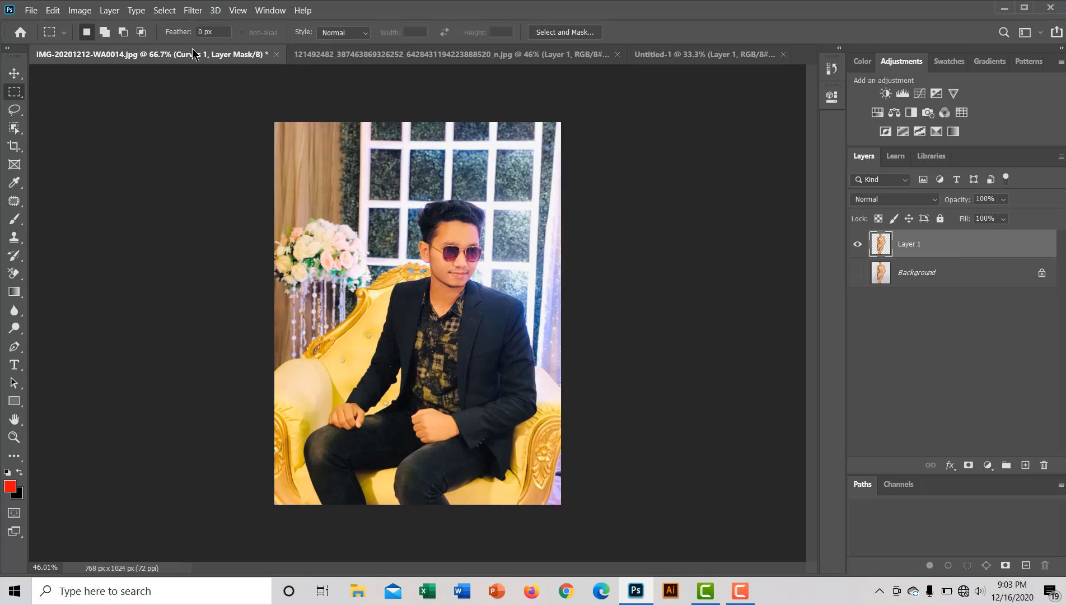
left_click(431, 59)
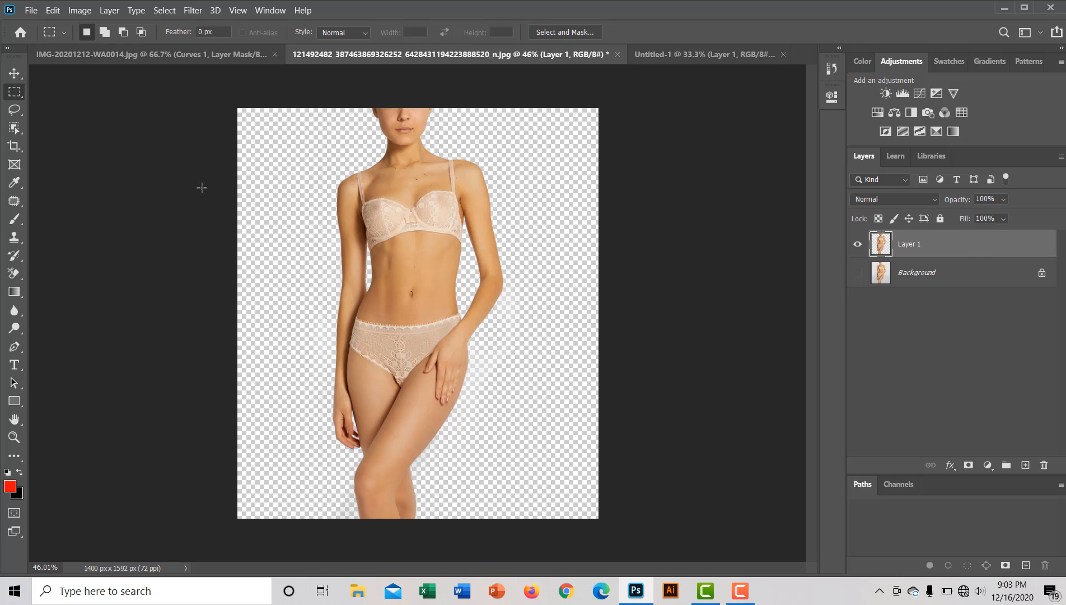
key("v")
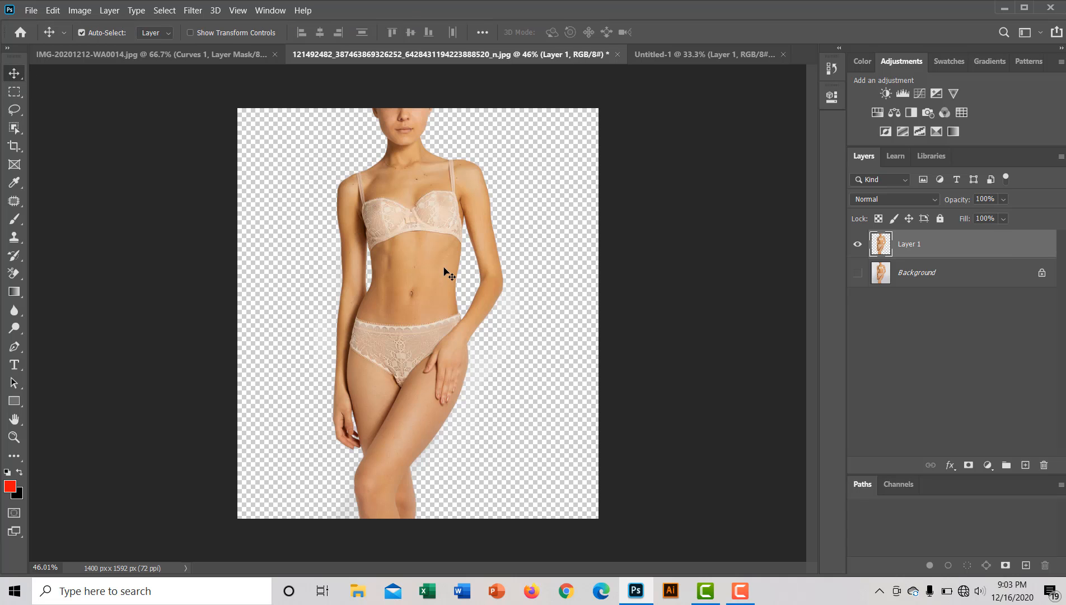
left_click_drag(444, 268, 535, 272)
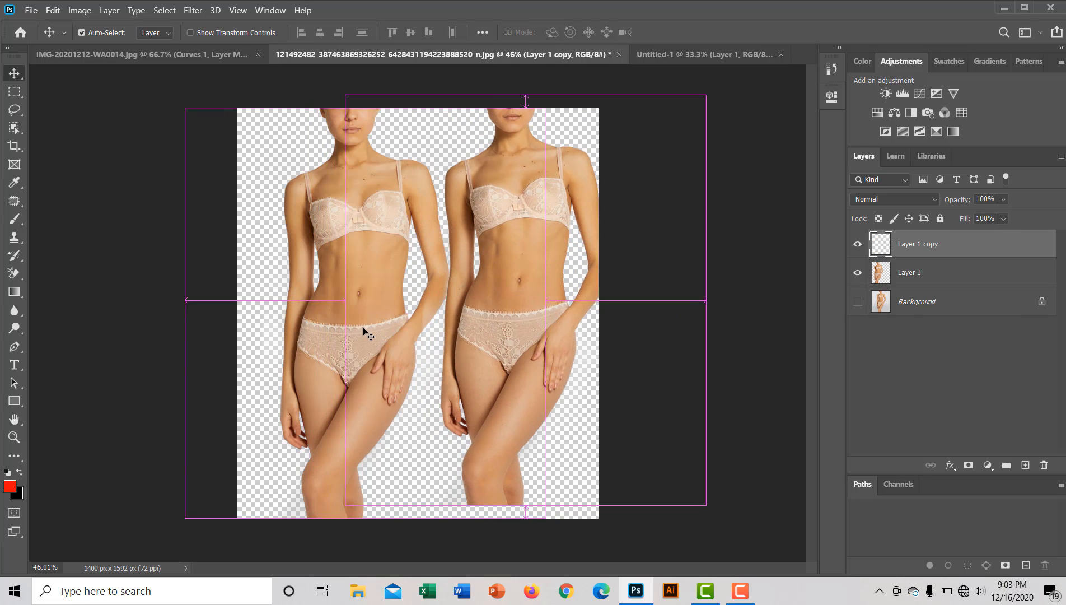
left_click_drag(328, 358, 168, 351)
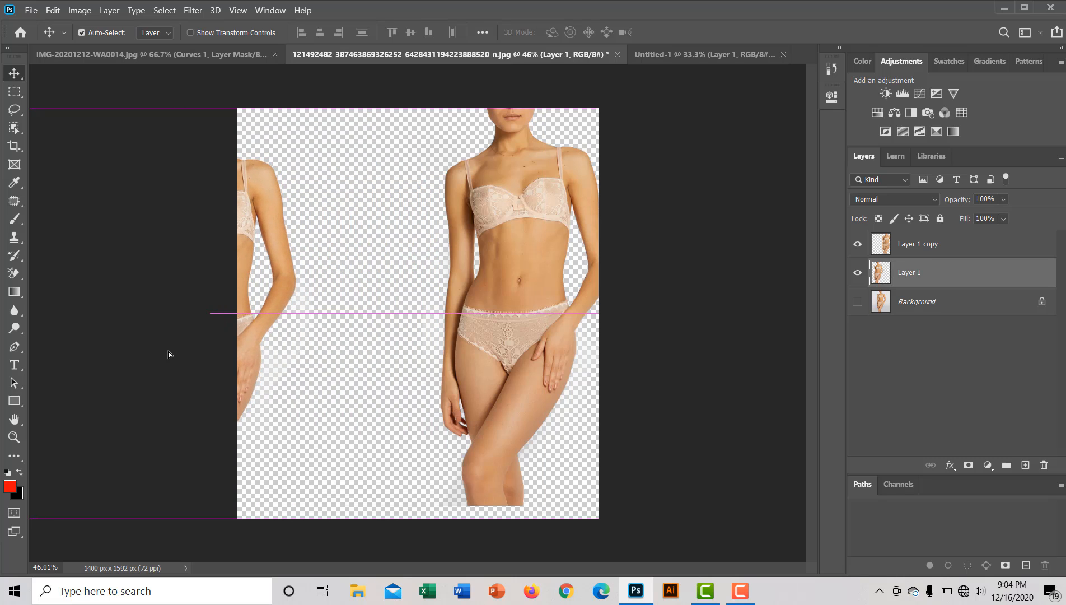
Copy the duplicated model layer into the transparent half of the Untitled-1 document
left_click(499, 242)
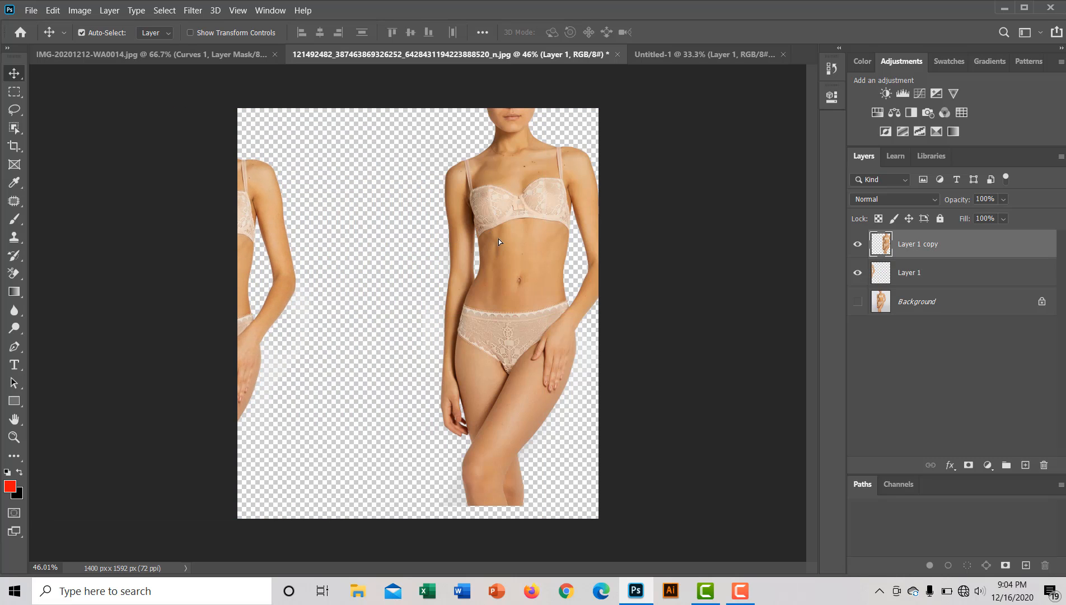
left_click_drag(468, 143, 269, 294)
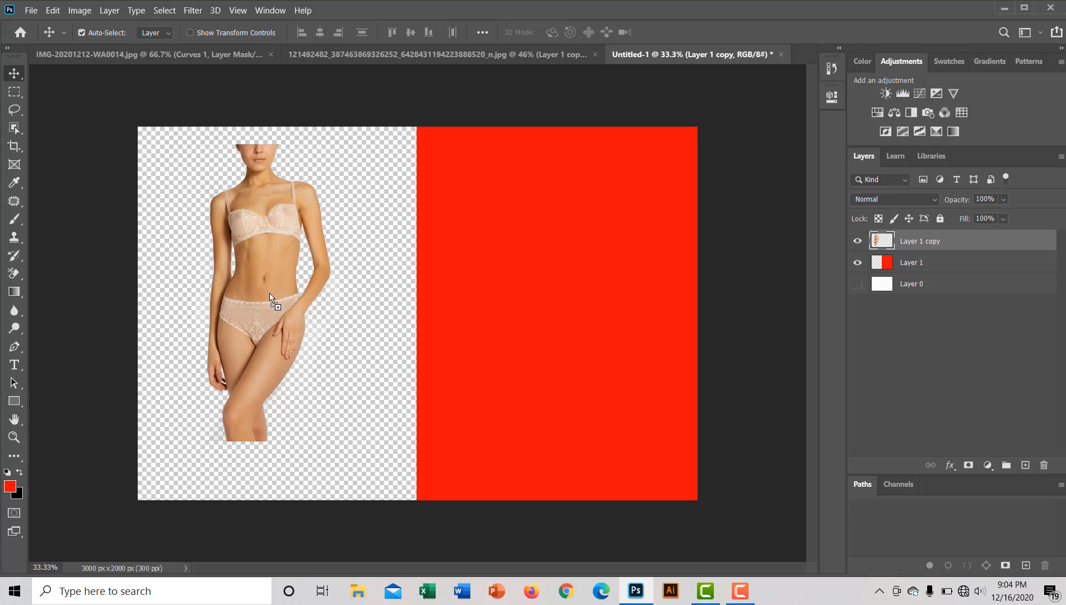
key("ctrl")
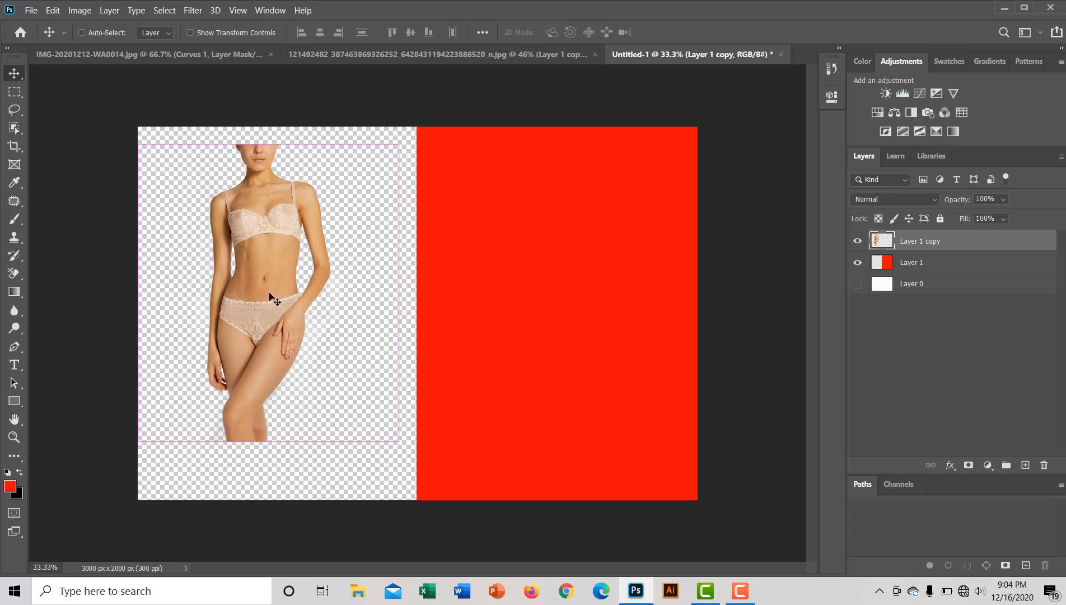
Scale the model layer to about 122% with Free Transform and place it in the transparent half
key("ctrl+t")
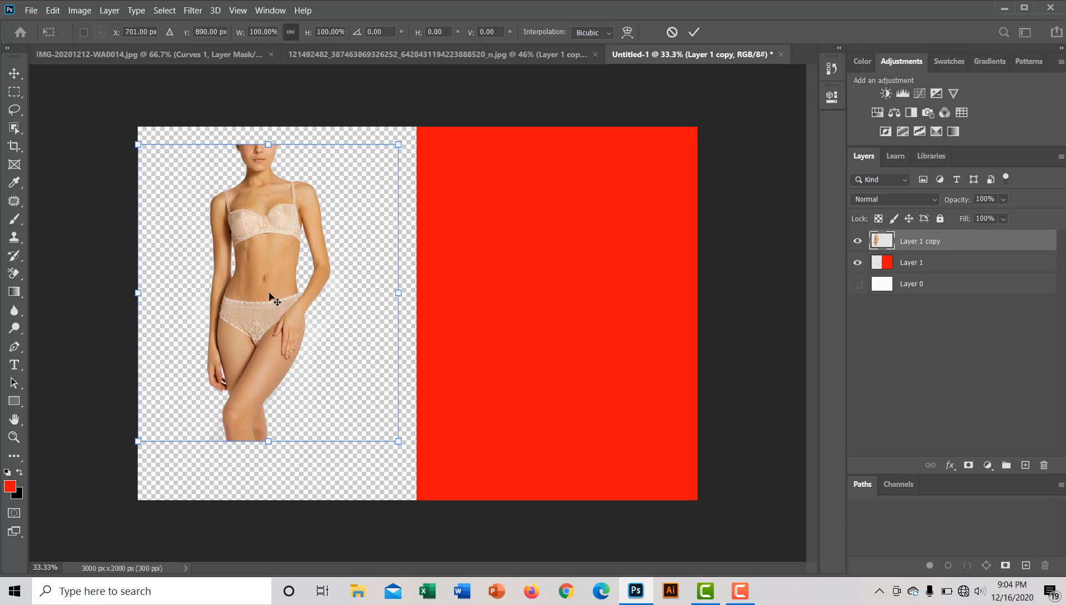
left_click_drag(320, 316, 360, 315)
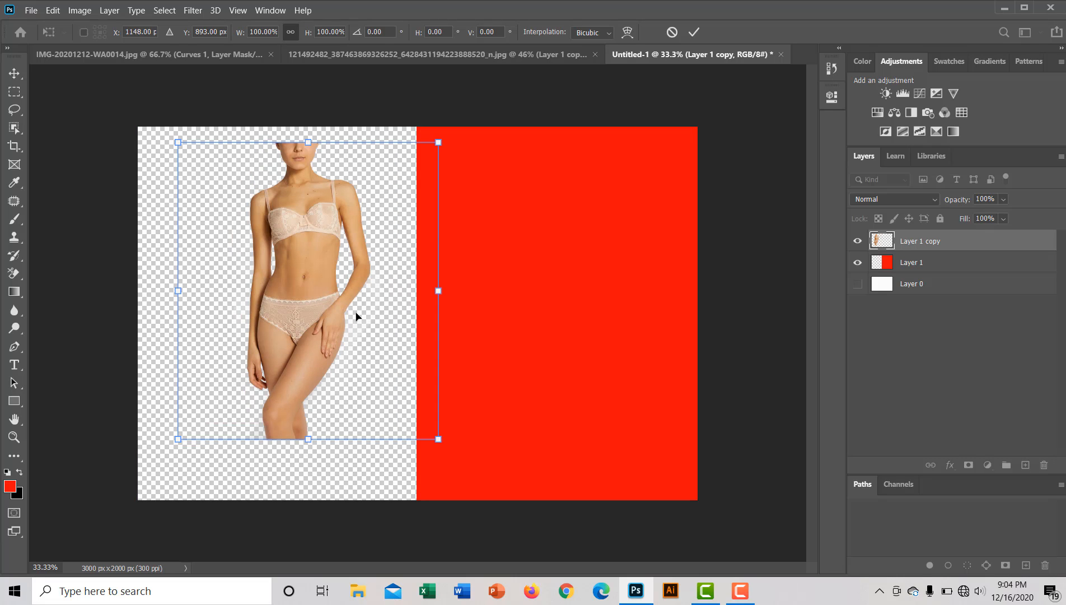
left_click_drag(307, 369, 270, 410)
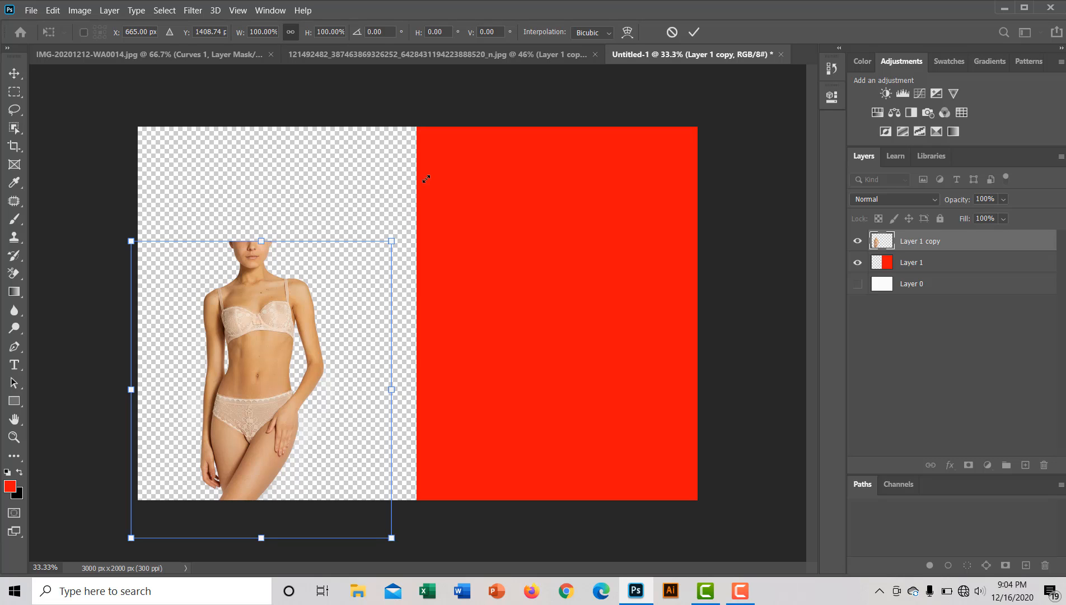
left_click_drag(426, 179, 432, 169)
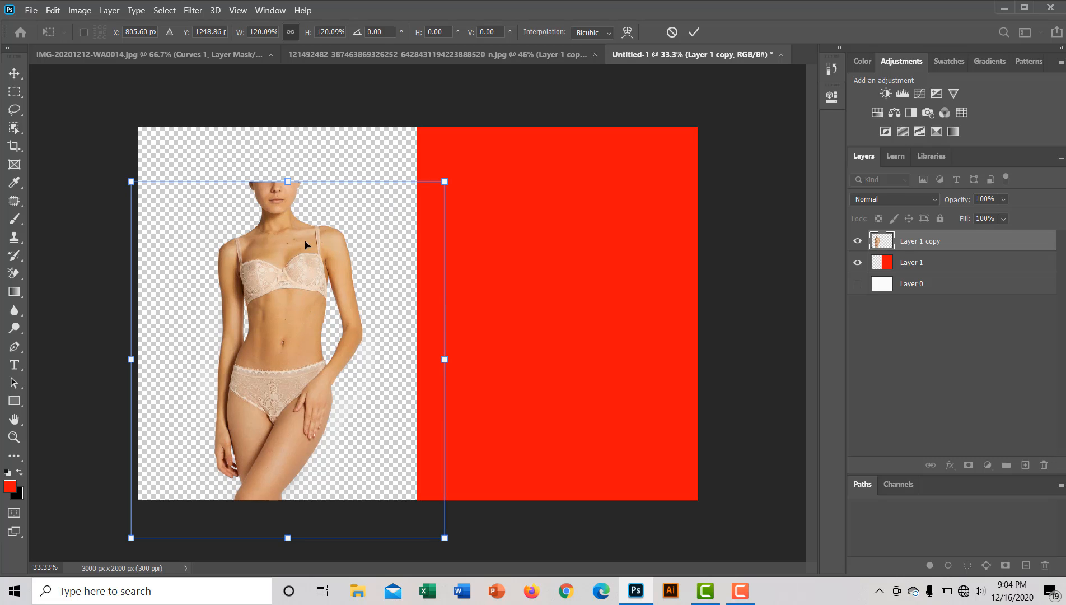
left_click_drag(305, 245, 305, 230)
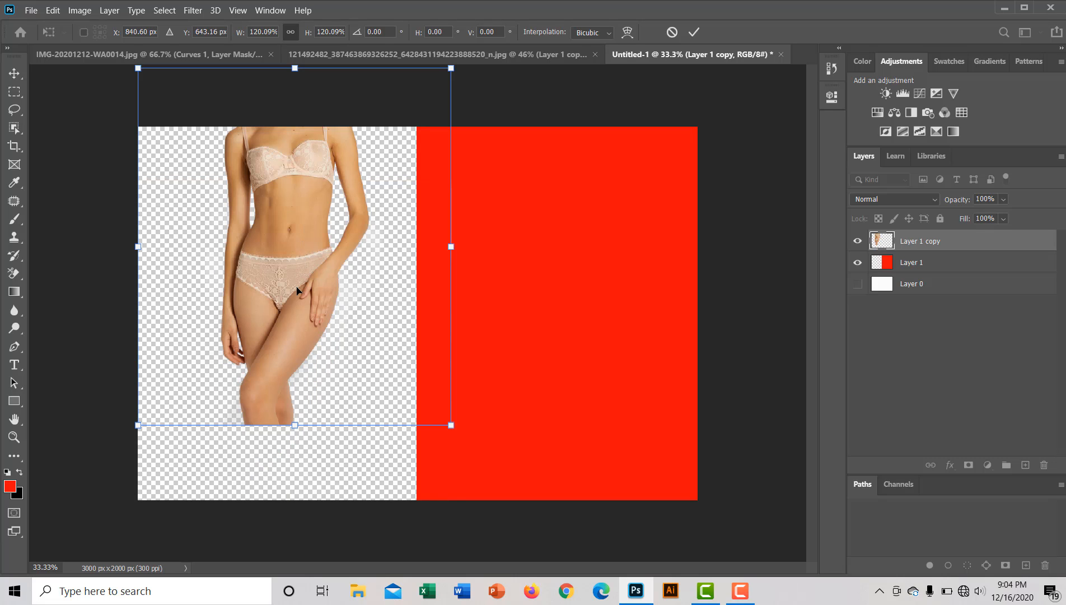
left_click_drag(296, 298, 287, 365)
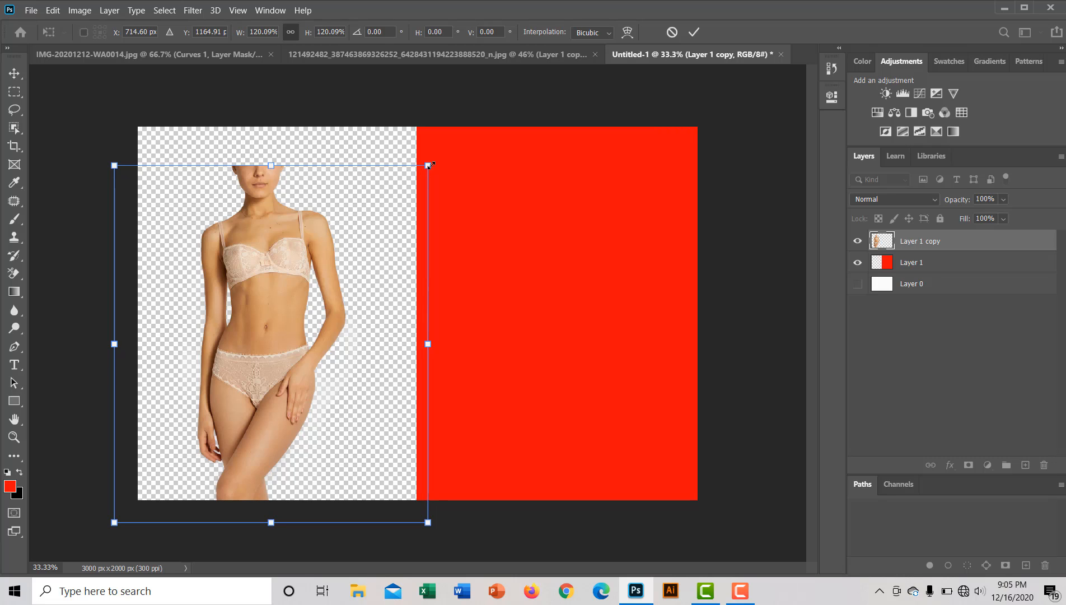
left_click_drag(428, 165, 431, 164)
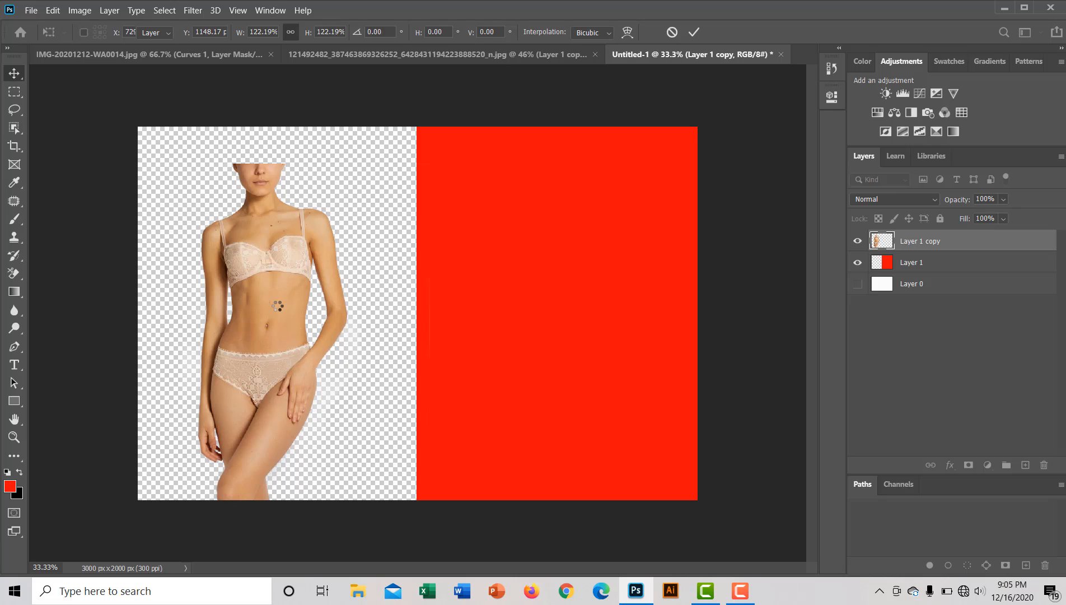
key("Return")
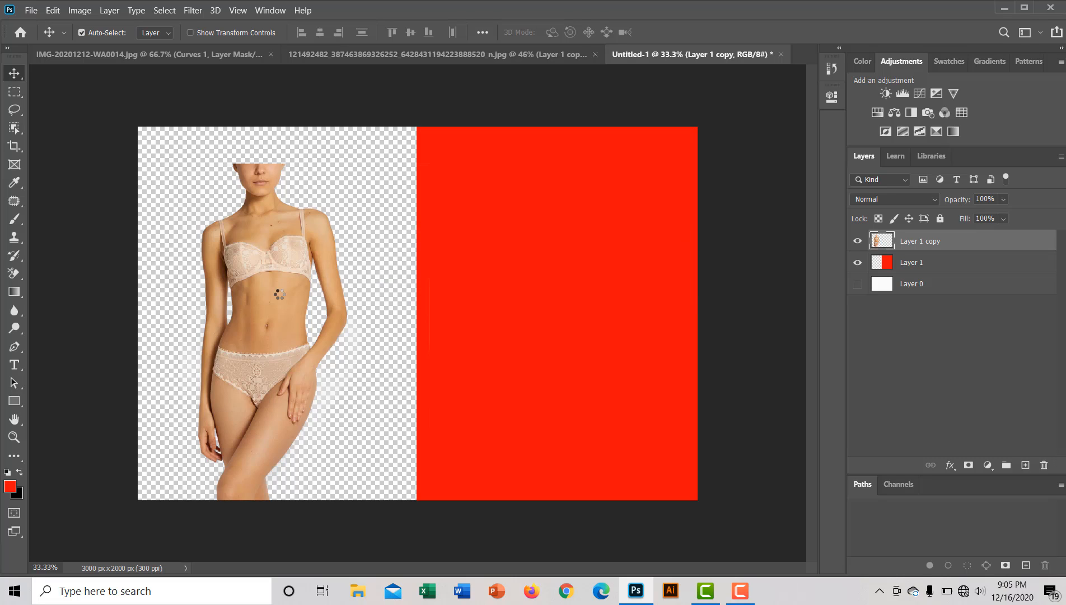
Align the model with the canvas's bottom edge and scale it to about 102.8% to fill the full canvas height
left_click_drag(279, 294, 290, 274)
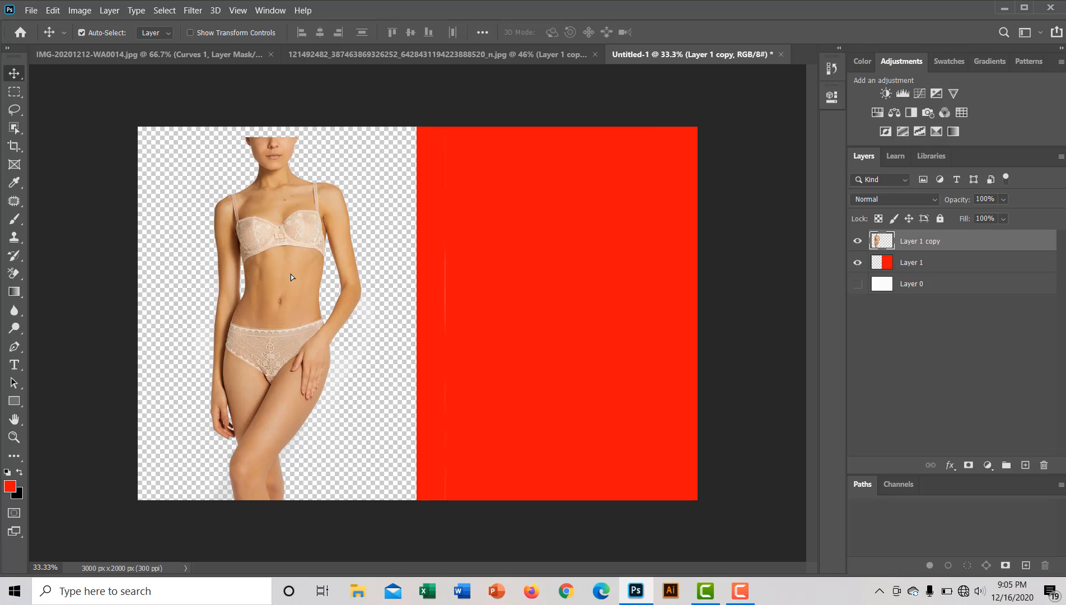
key("ctrl+t")
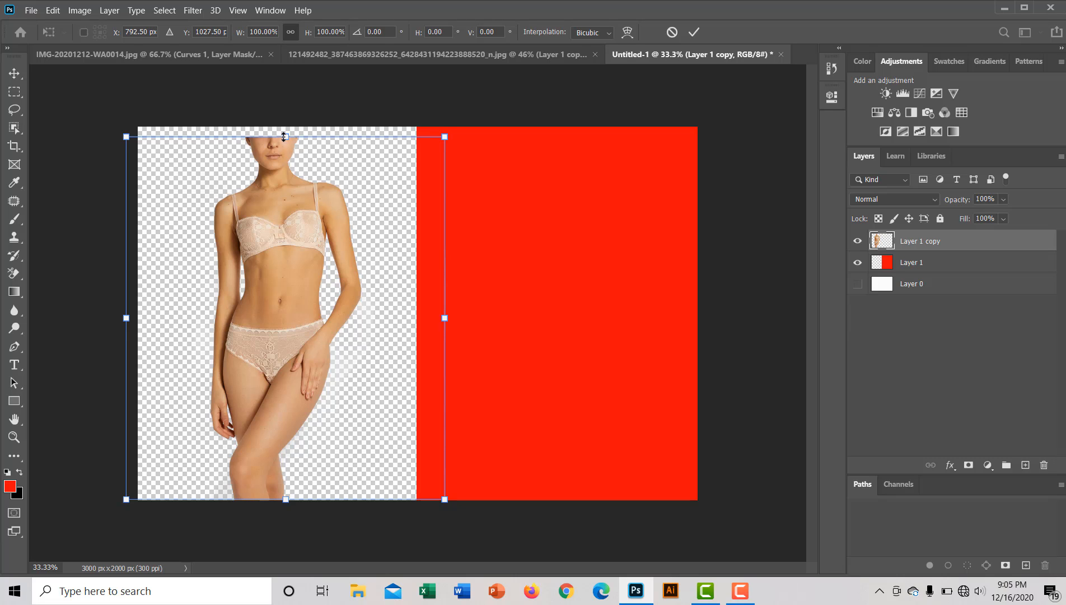
left_click_drag(284, 137, 283, 127)
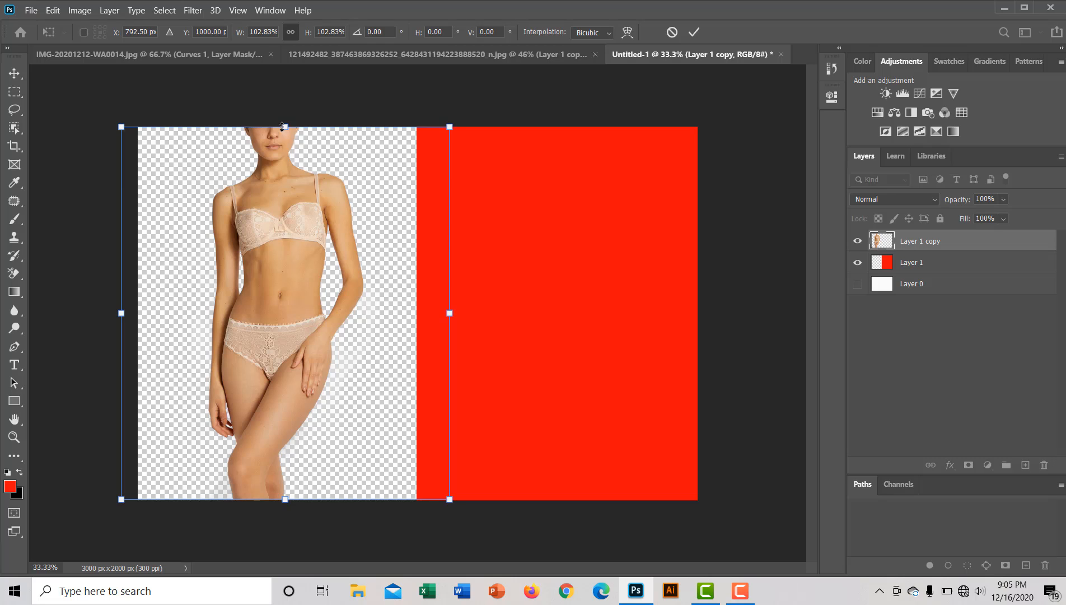
key("Return")
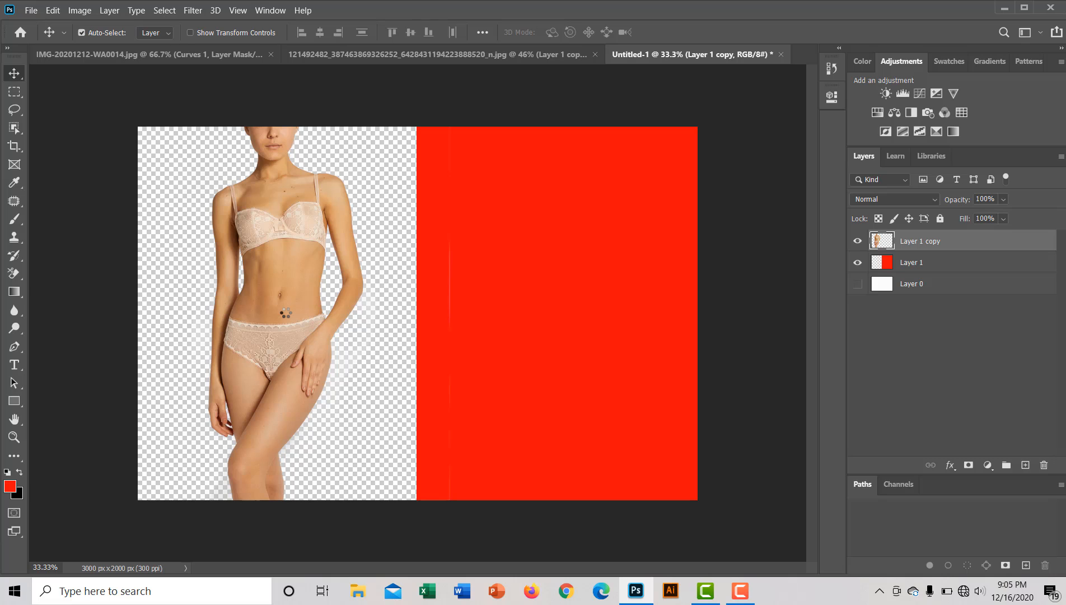
Duplicate the model layer and place the copy over the red half
key("alt")
left_click_drag(286, 313, 437, 306)
left_click_drag(506, 302, 578, 312)
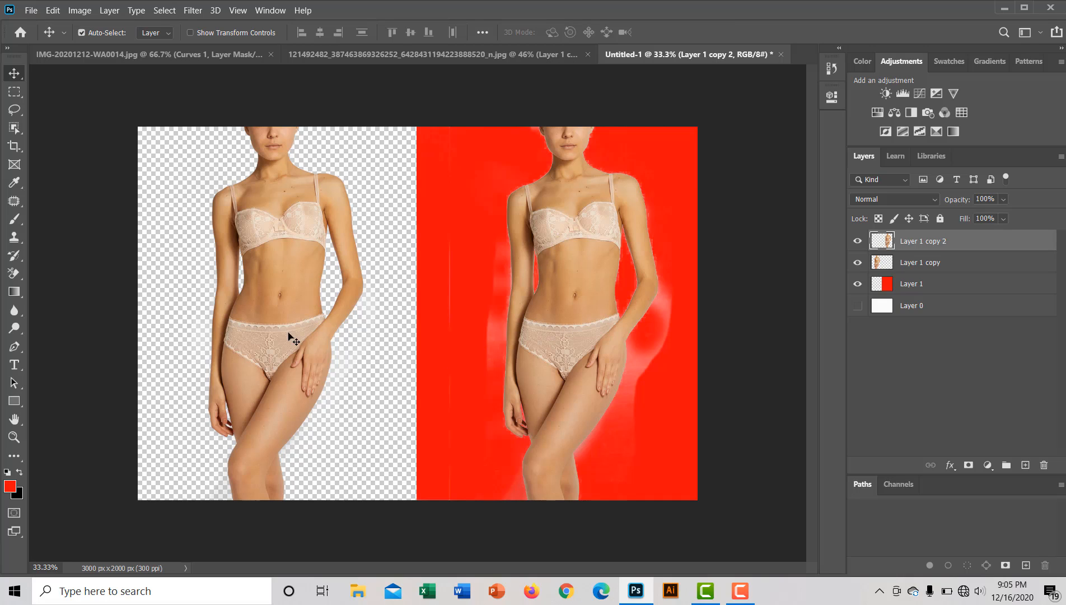
left_click(14, 273)
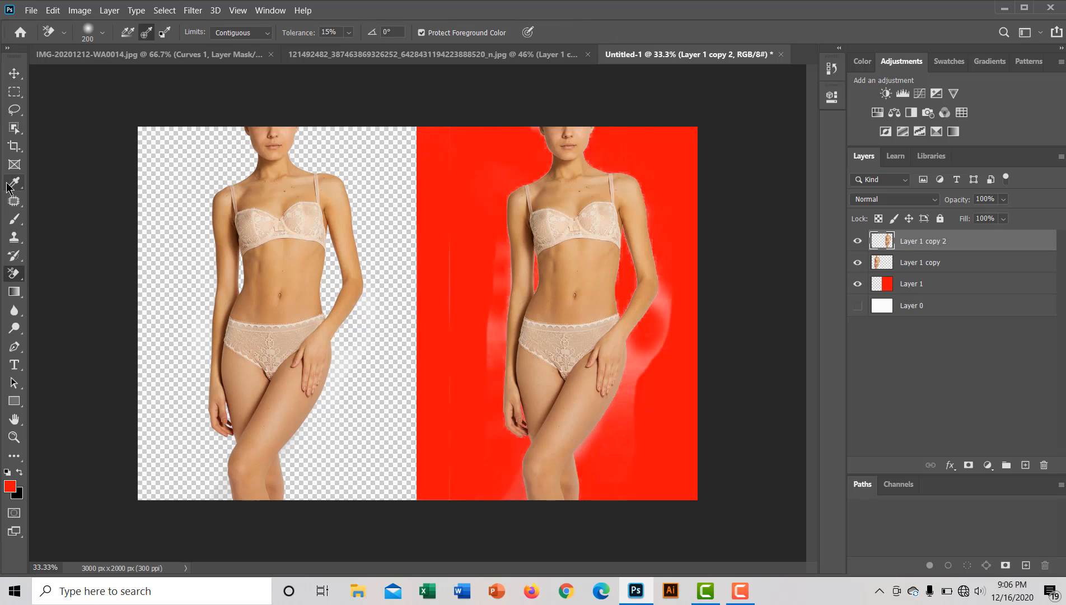
left_click(13, 109)
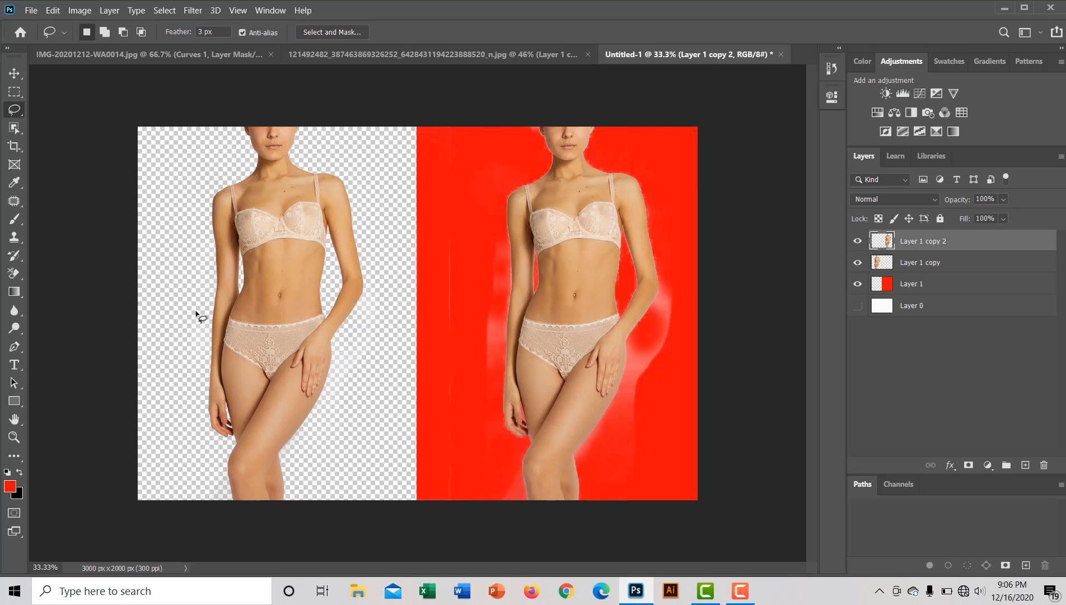
left_click_drag(213, 342, 212, 347)
key("ctrl+d")
mouse_move(195, 276)
left_mouse_down()
mouse_move(211, 337)
mouse_move(206, 356)
mouse_move(174, 371)
mouse_move(162, 276)
left_mouse_up()
key("ctrl+d")
mouse_move(374, 270)
left_mouse_down()
mouse_move(335, 386)
mouse_move(369, 388)
mouse_move(382, 328)
left_mouse_up()
key("ctrl+d")
Erase a spot on the copied model's abdomen with the Background Eraser, and delete that copy's layer
left_click(14, 273)
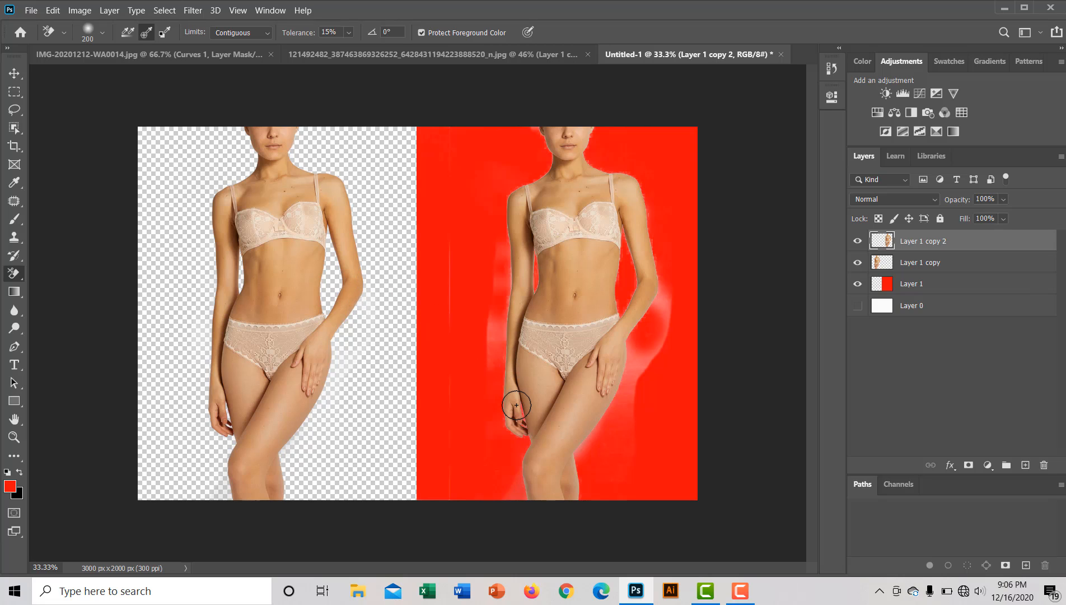
left_click(561, 311)
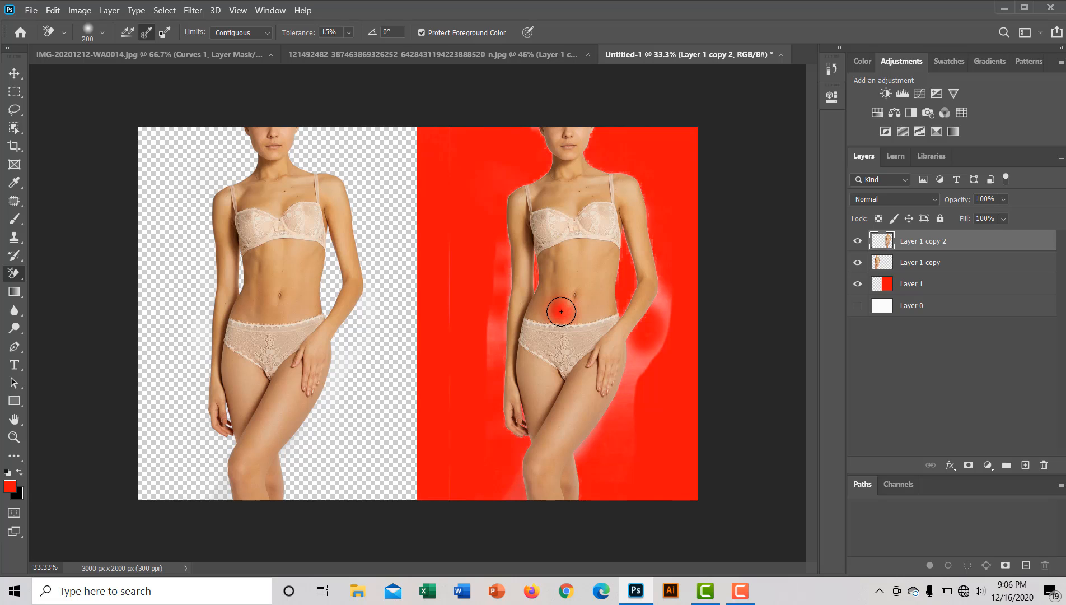
left_click(14, 74)
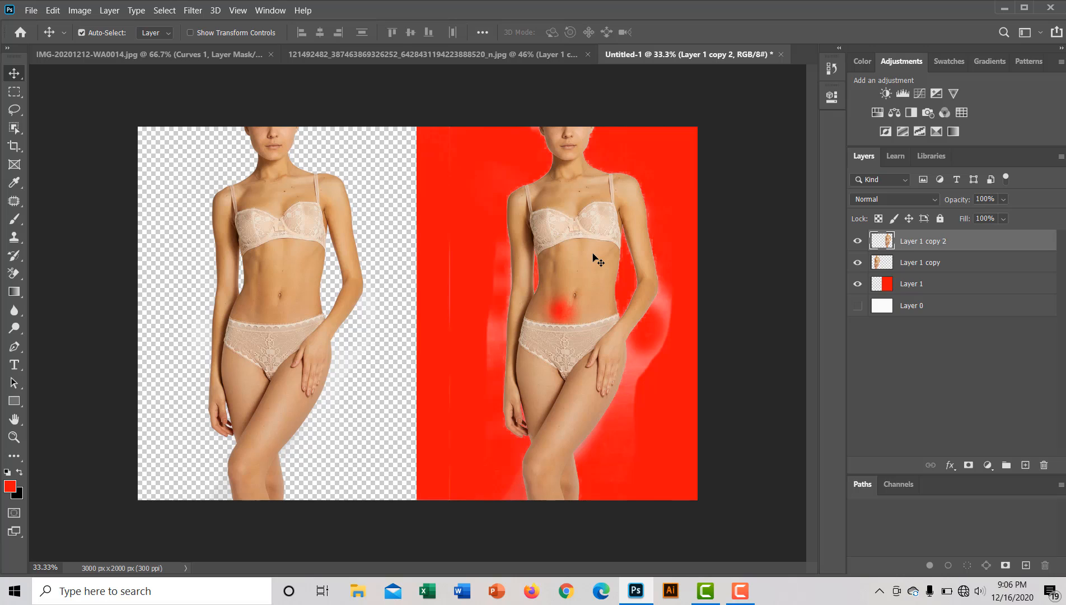
key("Delete")
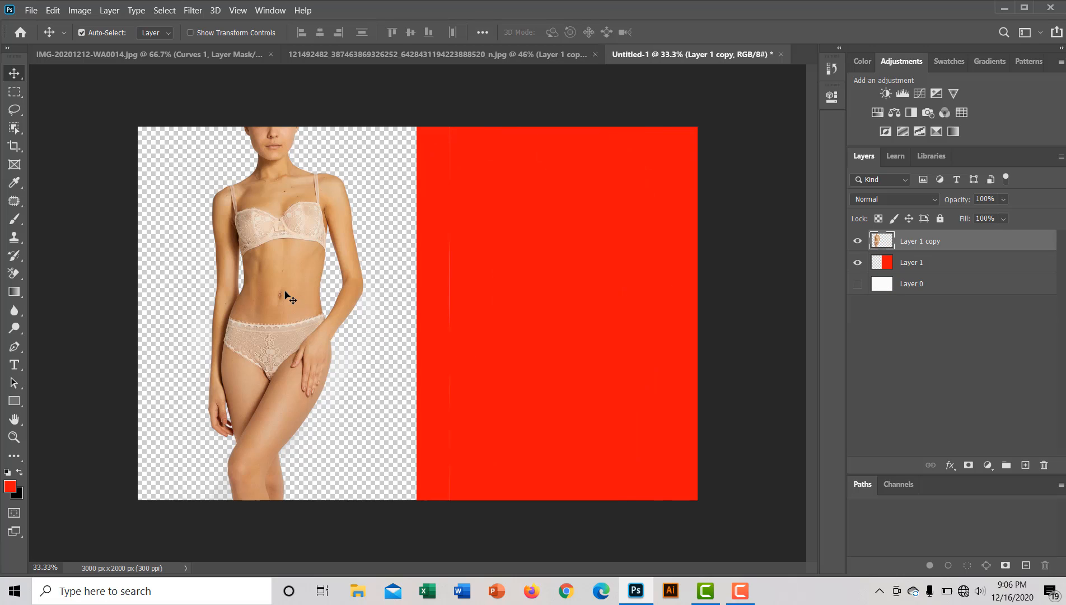
Duplicate the model onto the red half again and undo the duplication
left_click_drag(285, 292, 584, 294)
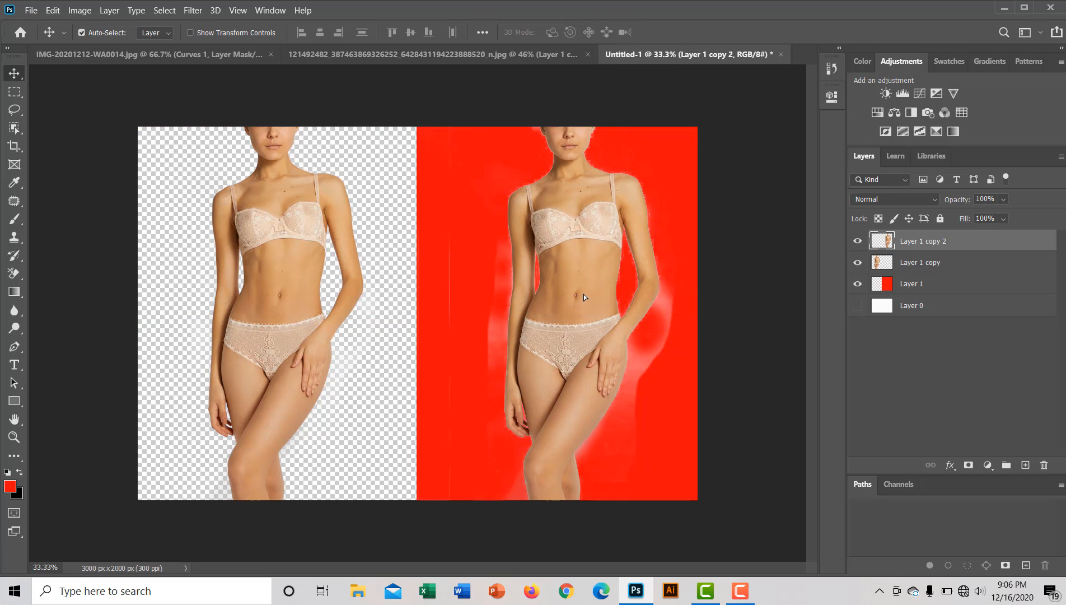
key("ctrl+z")
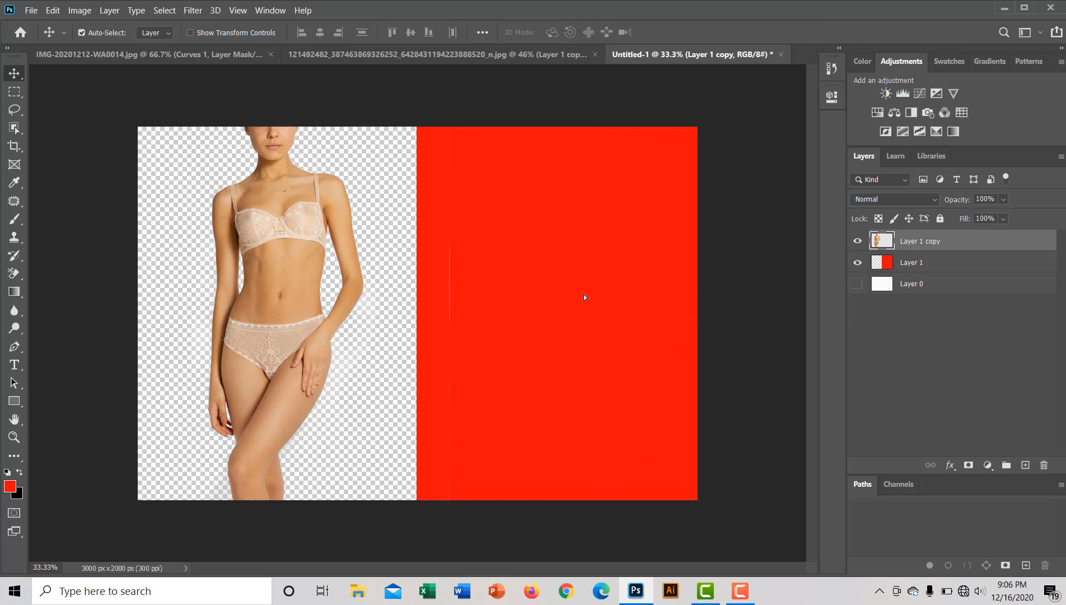
Try outlining the area beside the model's bent arm with the Lasso tool several times, and clear the selection
left_click(14, 109)
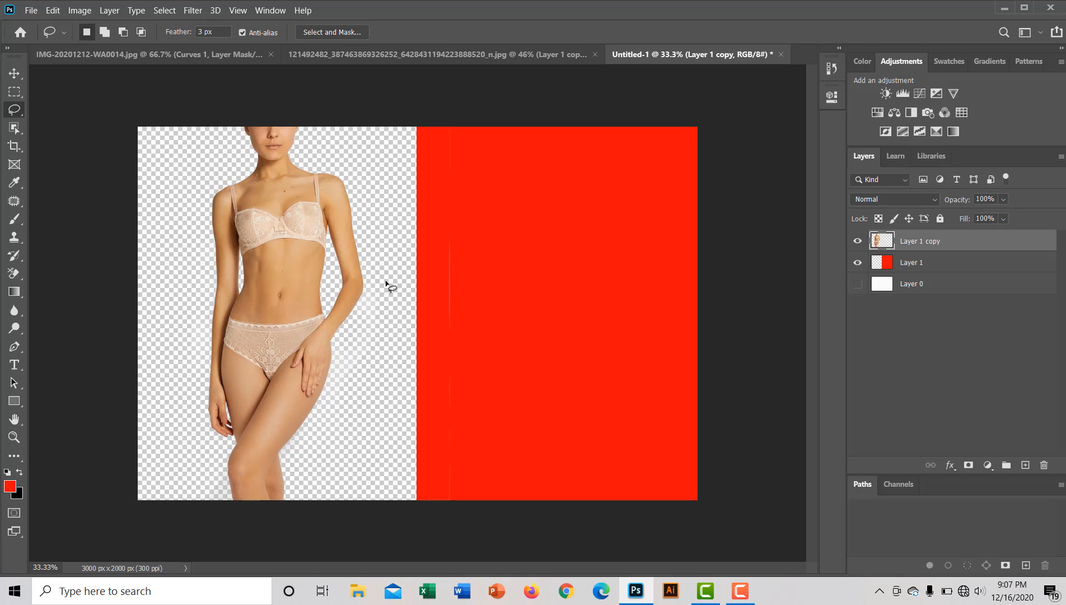
mouse_move(389, 271)
left_mouse_down()
mouse_move(348, 326)
mouse_move(333, 385)
mouse_move(361, 407)
mouse_move(386, 365)
left_mouse_up()
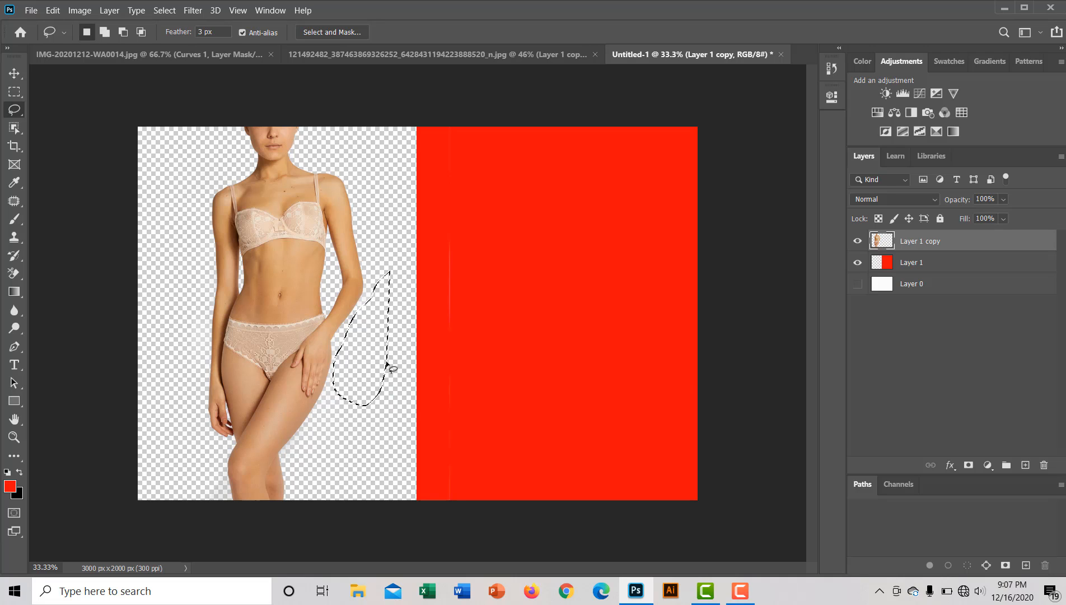
left_click(373, 208)
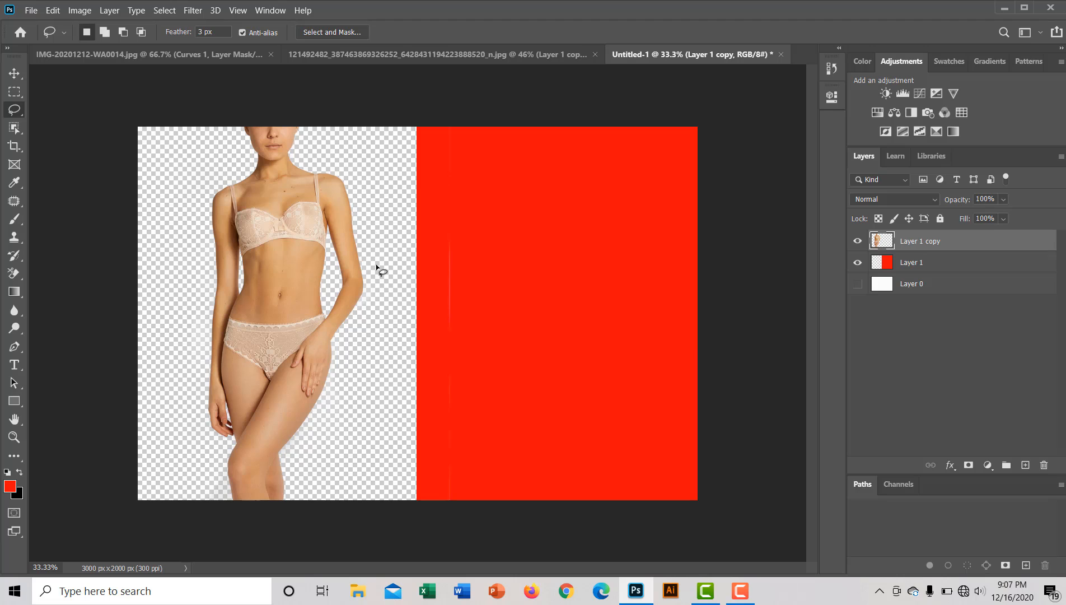
mouse_move(368, 242)
left_mouse_down()
mouse_move(358, 348)
mouse_move(400, 341)
left_mouse_up()
left_click(395, 205)
key("ctrl+z")
key("ctrl+z")
key("ctrl+z")
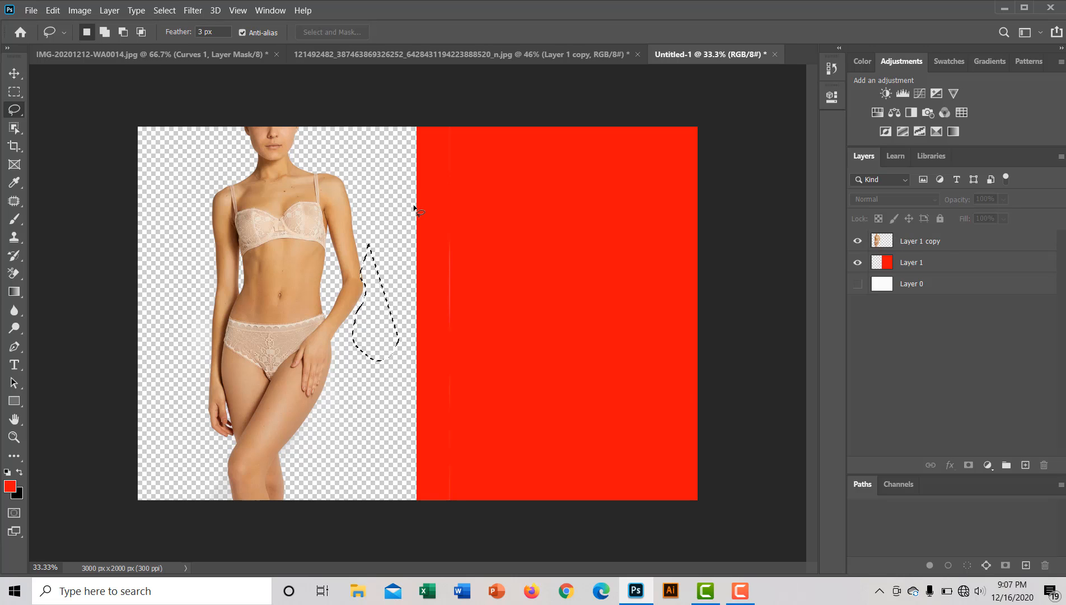
key("ctrl+z")
mouse_move(361, 236)
left_mouse_down()
mouse_move(368, 290)
mouse_move(332, 351)
mouse_move(332, 433)
mouse_move(370, 424)
mouse_move(405, 350)
left_mouse_up()
key("ctrl+d")
Duplicate the cut-out model and place the copy over the red half, level with the original
left_click(15, 74)
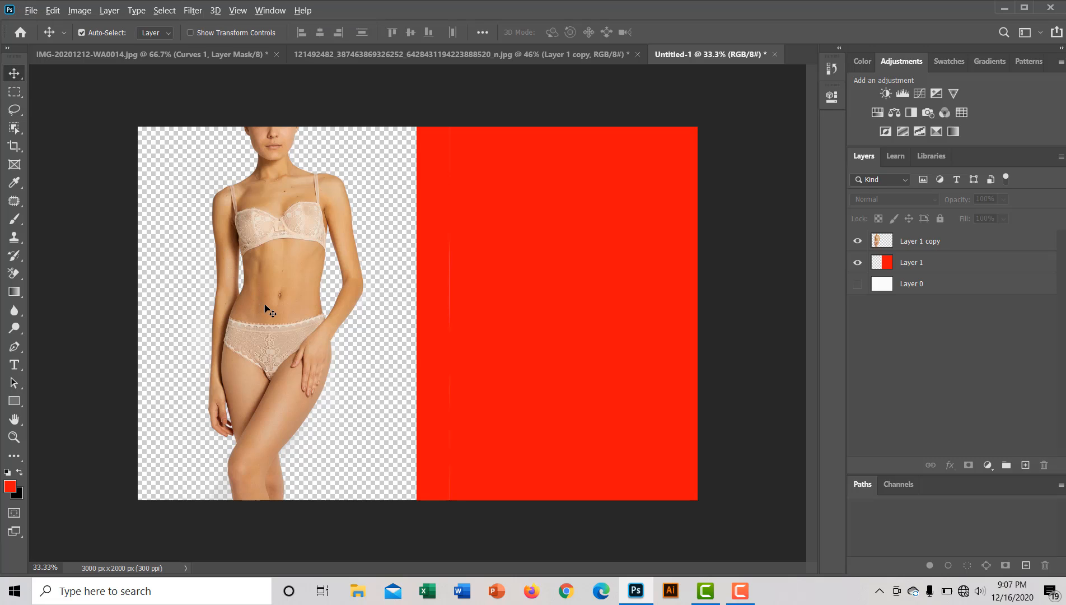
left_click_drag(267, 308, 561, 307)
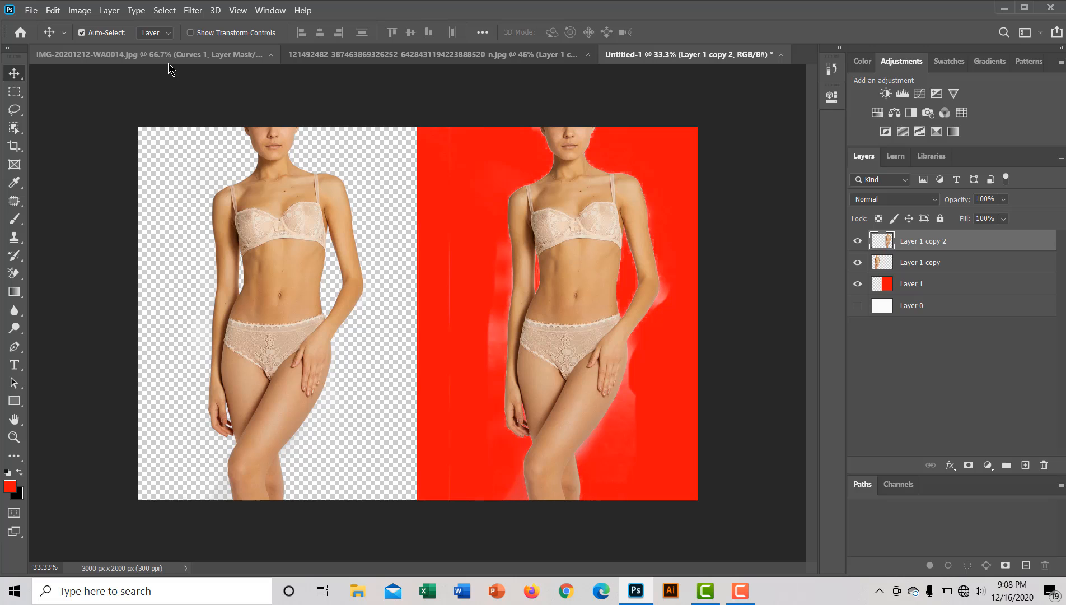
Export the composition as a 3000 × 2000 px JPG at 100% quality
left_click(32, 12)
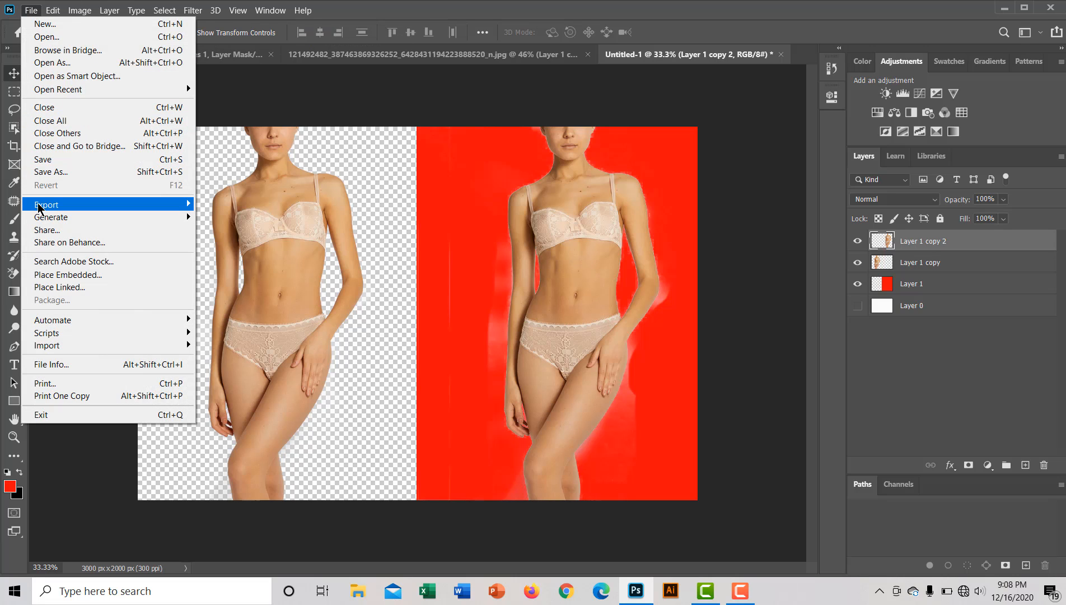
mouse_move(39, 208)
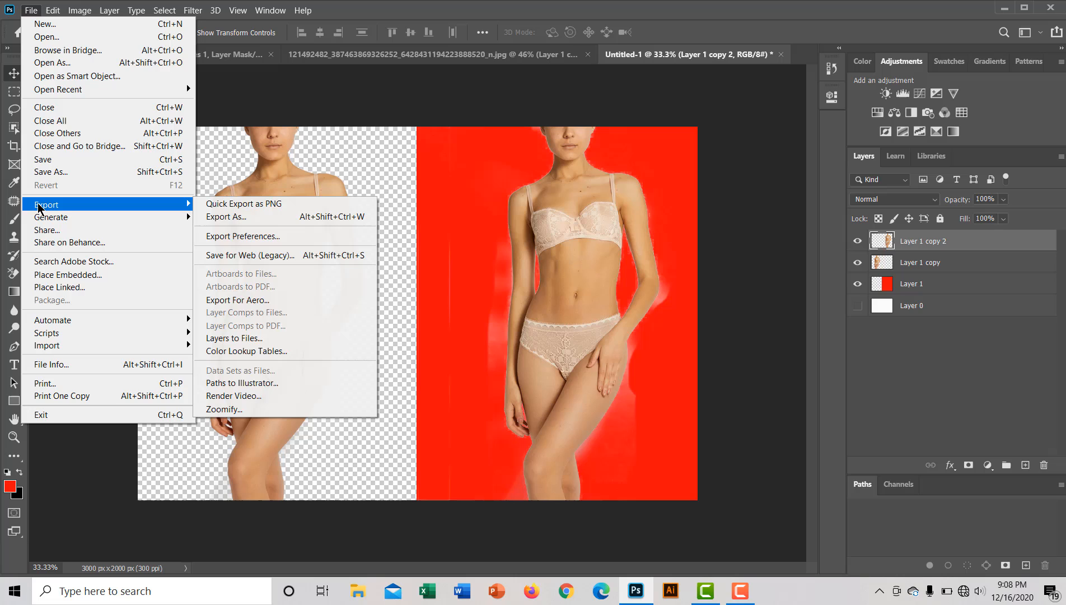
left_click(265, 217)
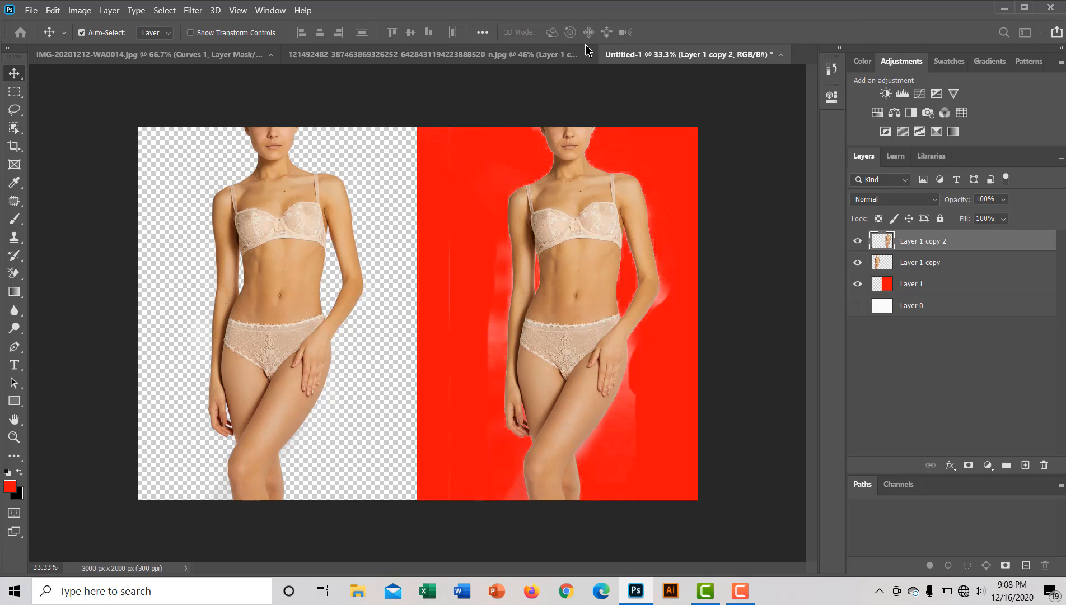
key("ctrl+alt+shift+w")
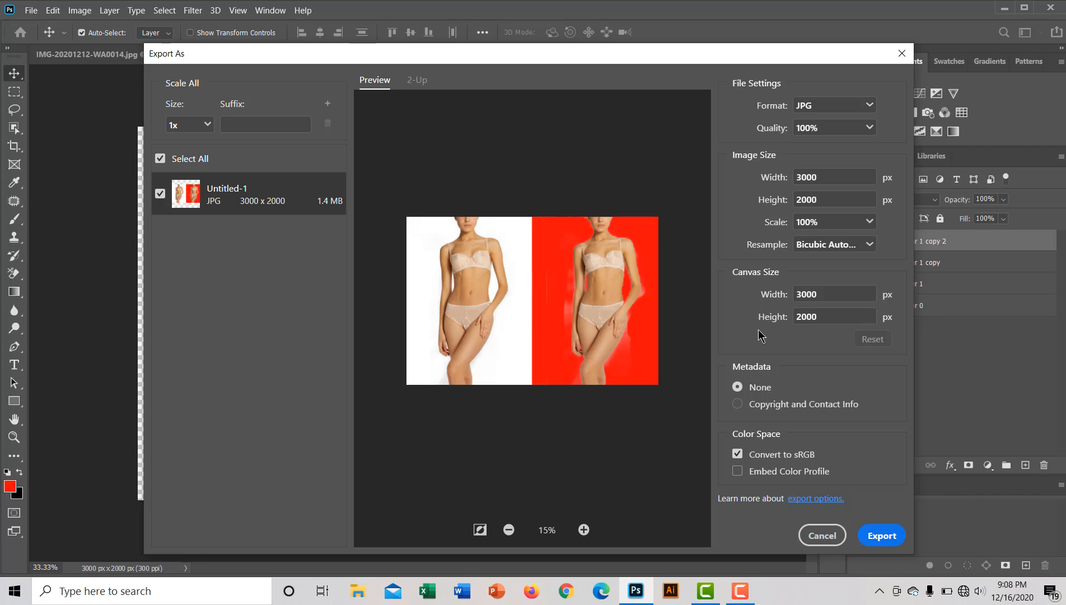
left_click(871, 541)
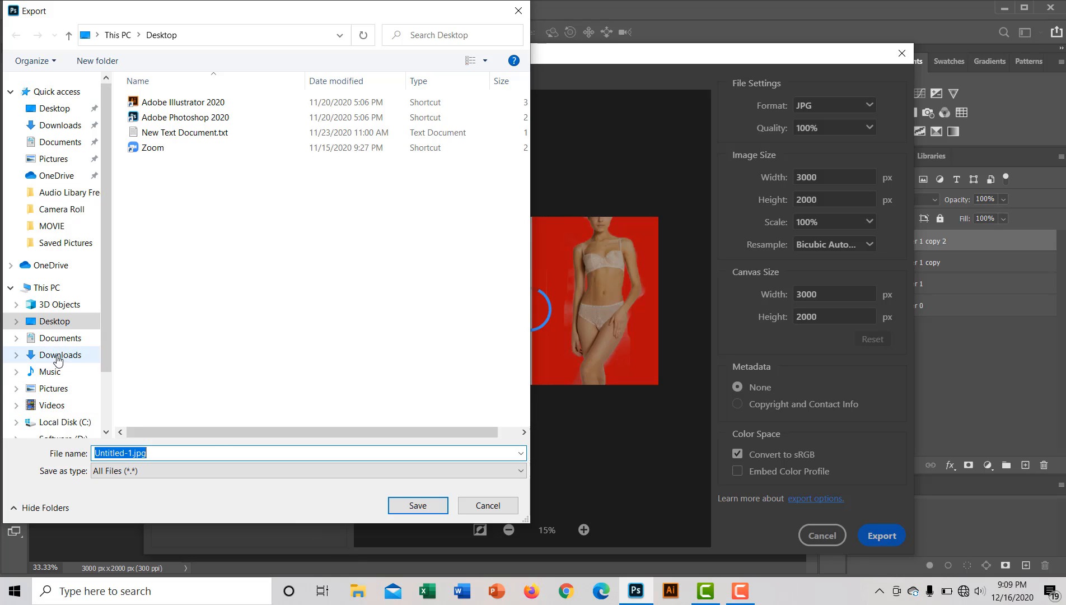
Choose the folder "Bagraound remobal Photo" on Local Disk (E:) as the export location
left_click(62, 337)
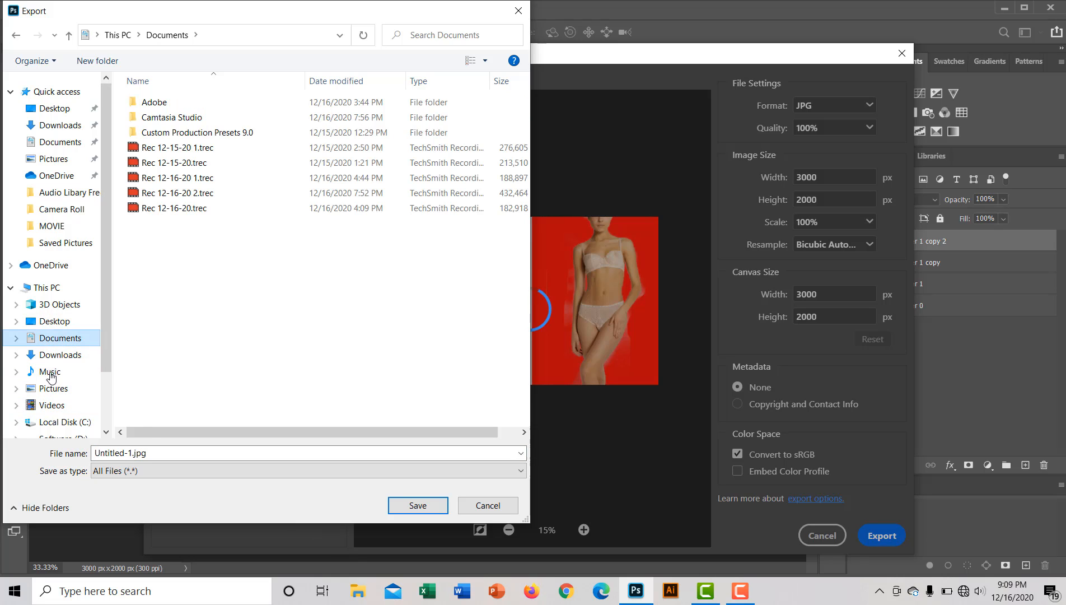
left_click(54, 406)
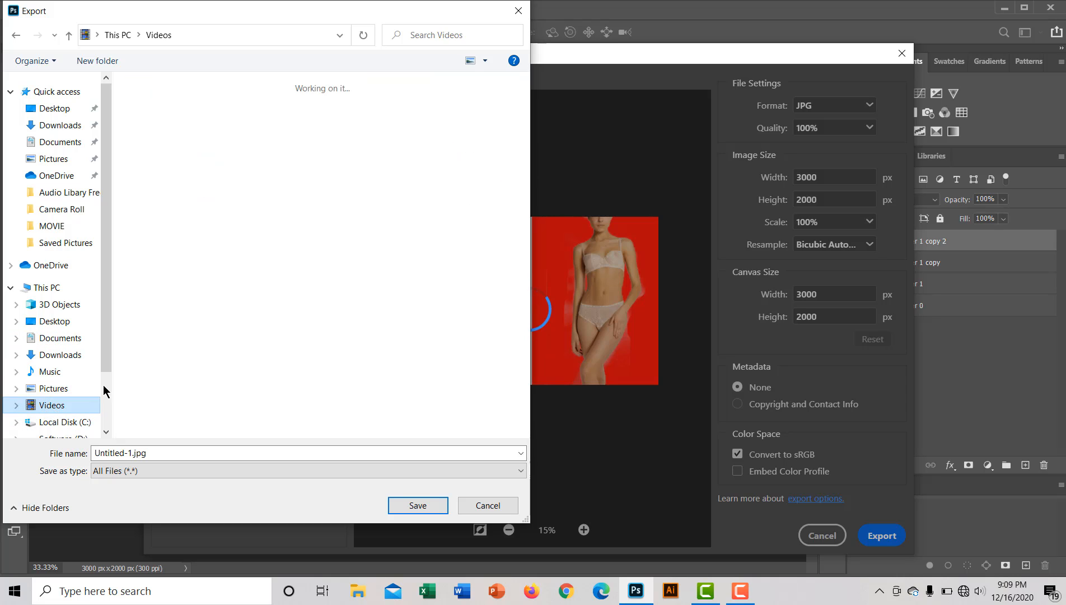
scroll(106, 410, "down", 2)
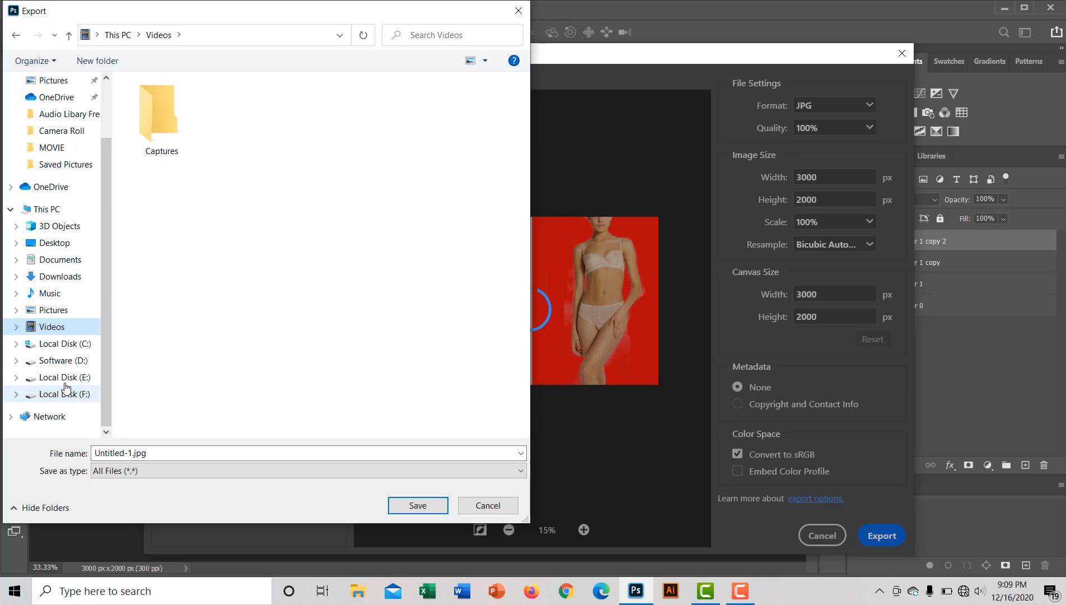
left_click(65, 383)
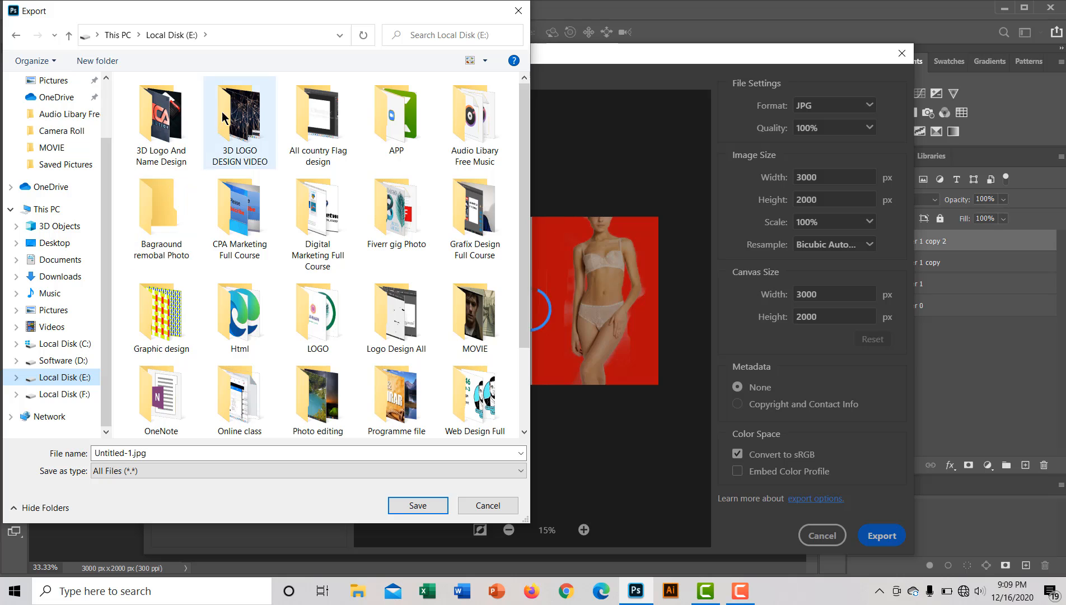
left_click(161, 225)
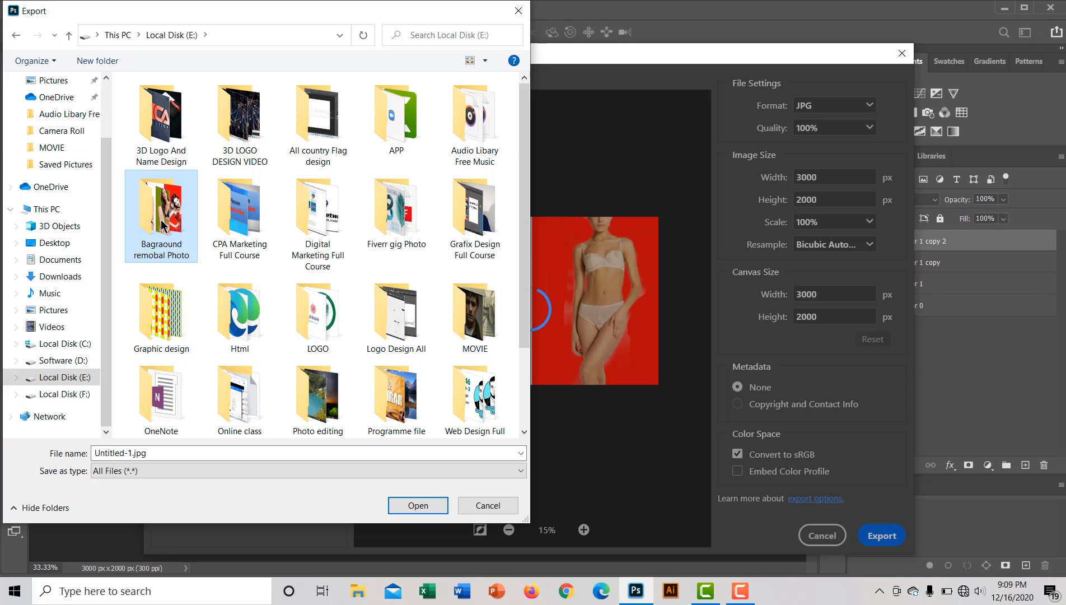
double_click(161, 225)
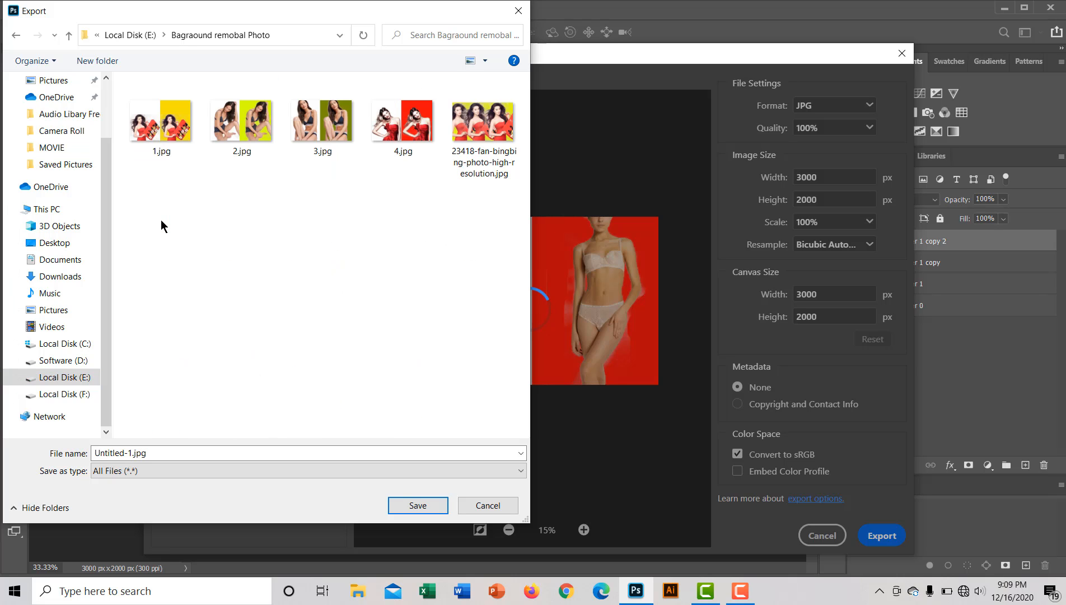
Name the exported image 5.jpg and save it
left_click(131, 452)
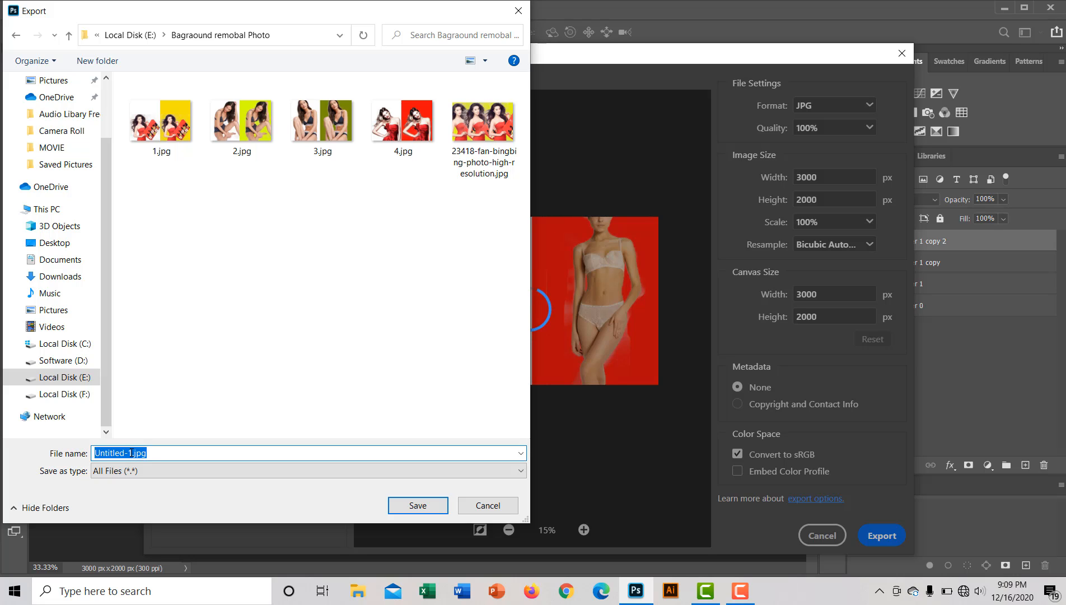
left_click(131, 452)
key("BackSpace")
key("BackSpace")
key("BackSpace")
key("BackSpace")
key("BackSpace")
key("BackSpace")
key("BackSpace")
key("BackSpace")
key("BackSpace")
key("BackSpace")
type("5")
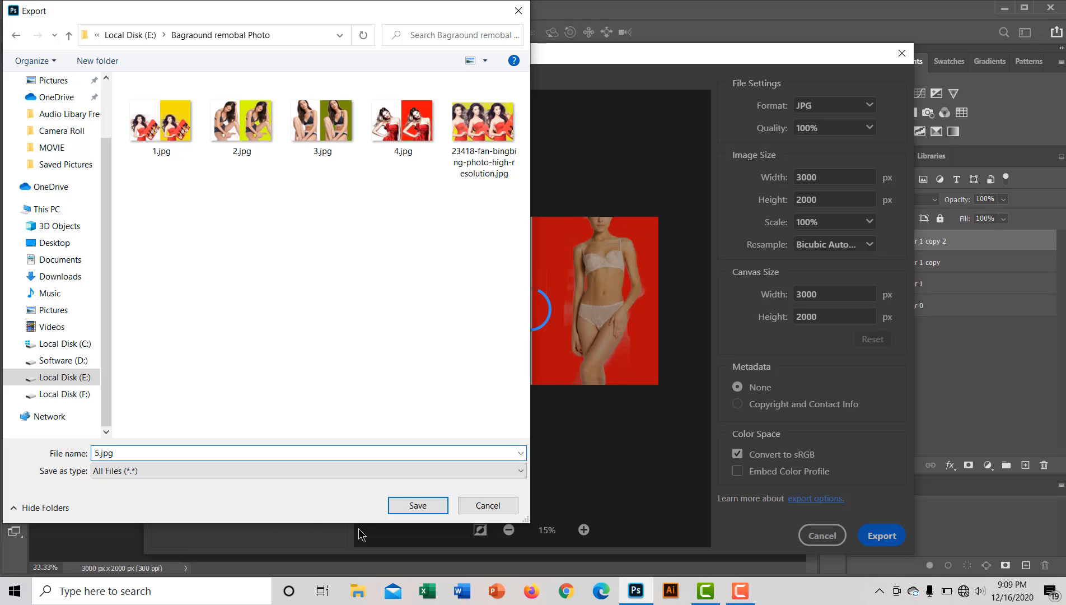
left_click(417, 505)
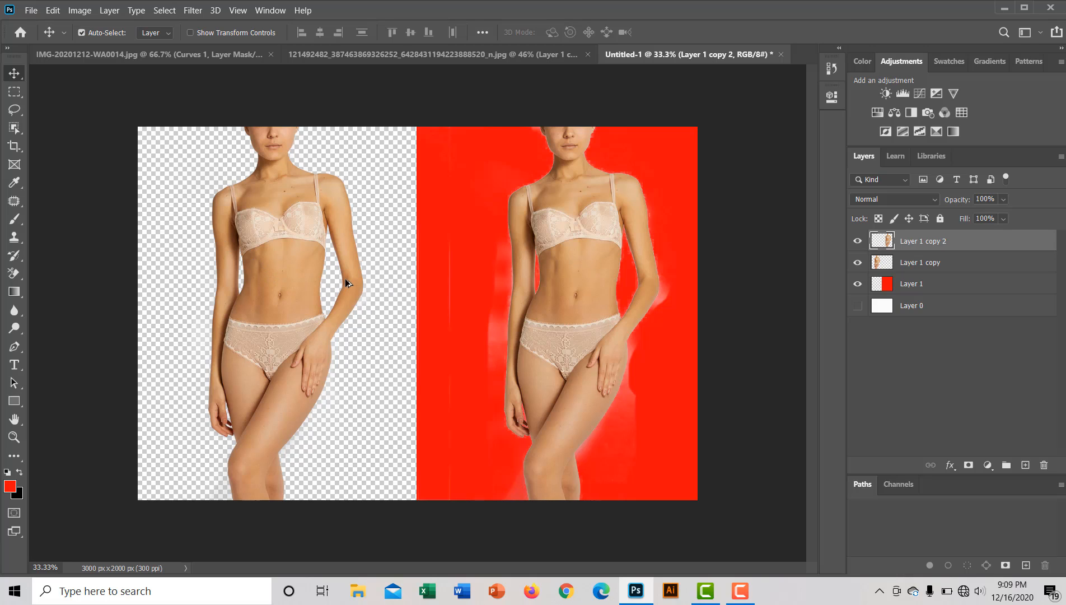
Add a third copy of the model midway between the two figures, over the boundary of the transparent and red halves
mouse_move(415, 289)
left_mouse_down()
mouse_move(436, 300)
mouse_move(421, 295)
mouse_move(431, 281)
mouse_move(414, 282)
left_mouse_up()
key("Delete")
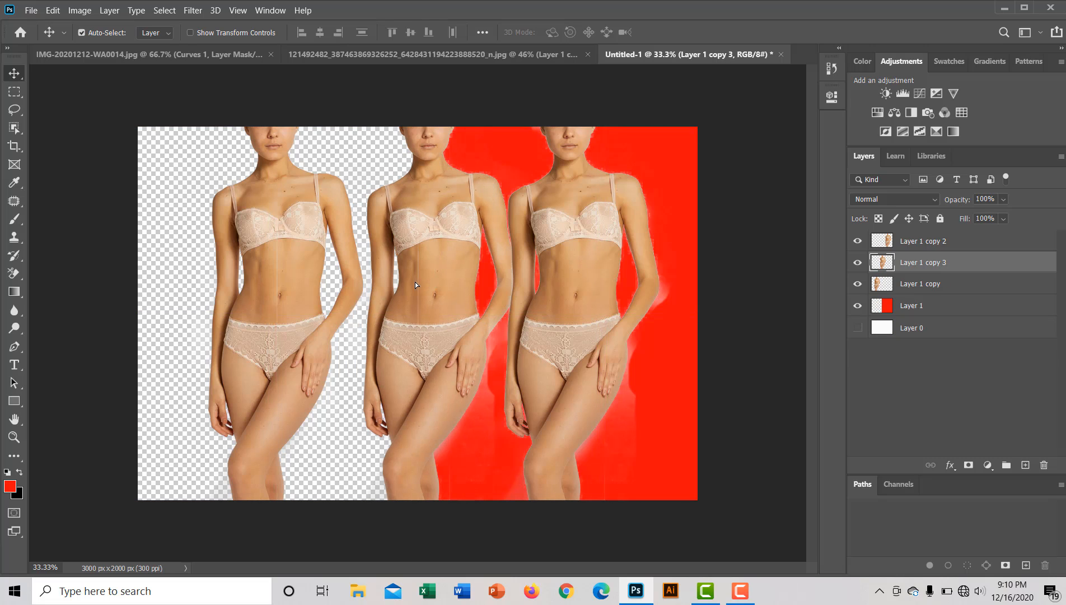
left_click_drag(411, 284, 413, 280)
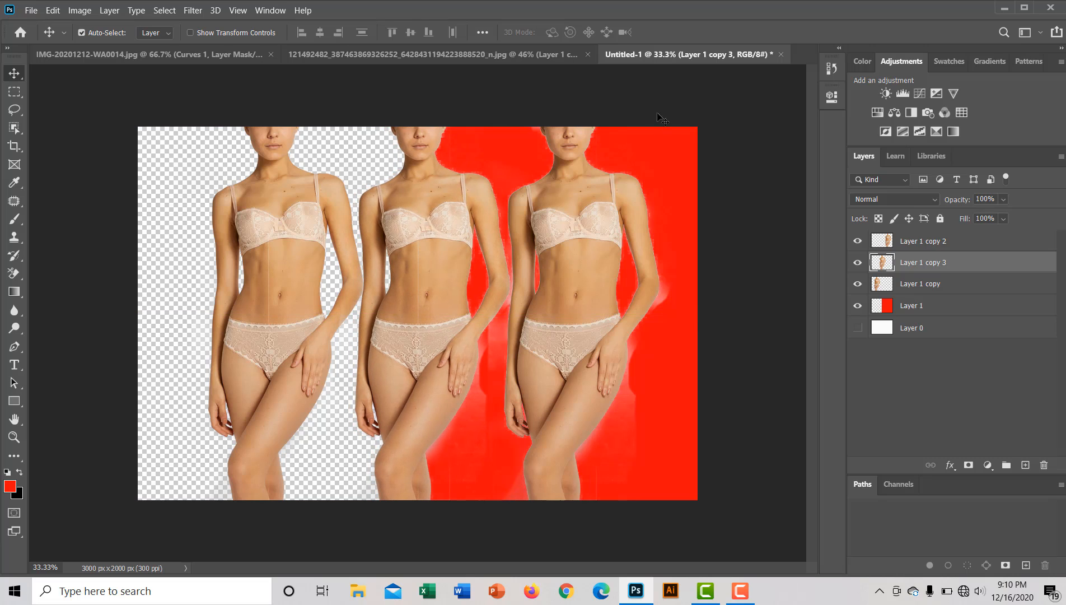
Switch to the open document IMG-20201212-WA0014.jpg
left_click(743, 591)
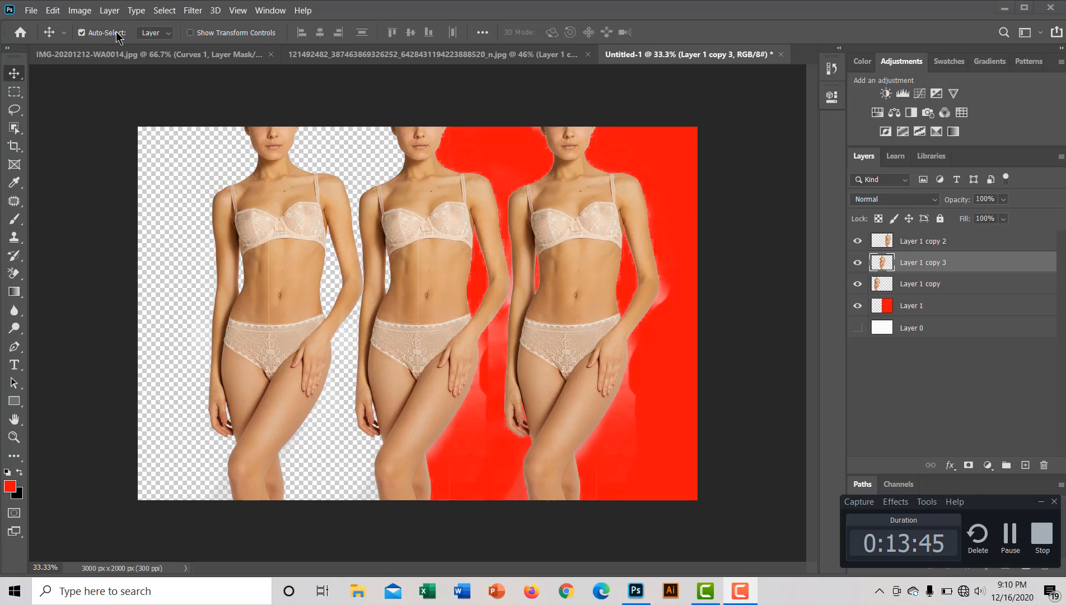
left_click(100, 52)
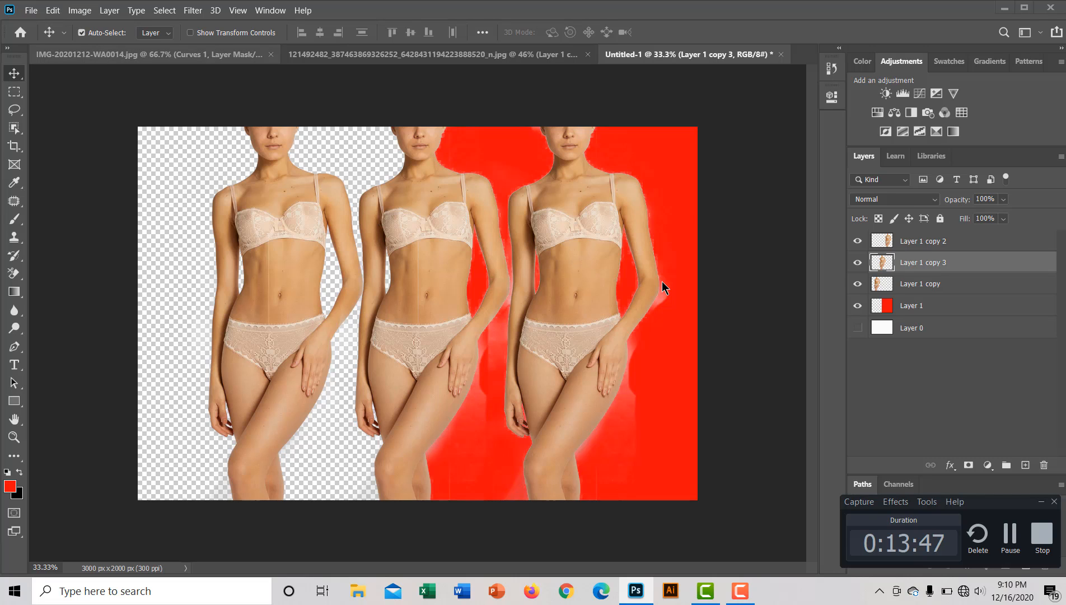
key("ctrl+Tab")
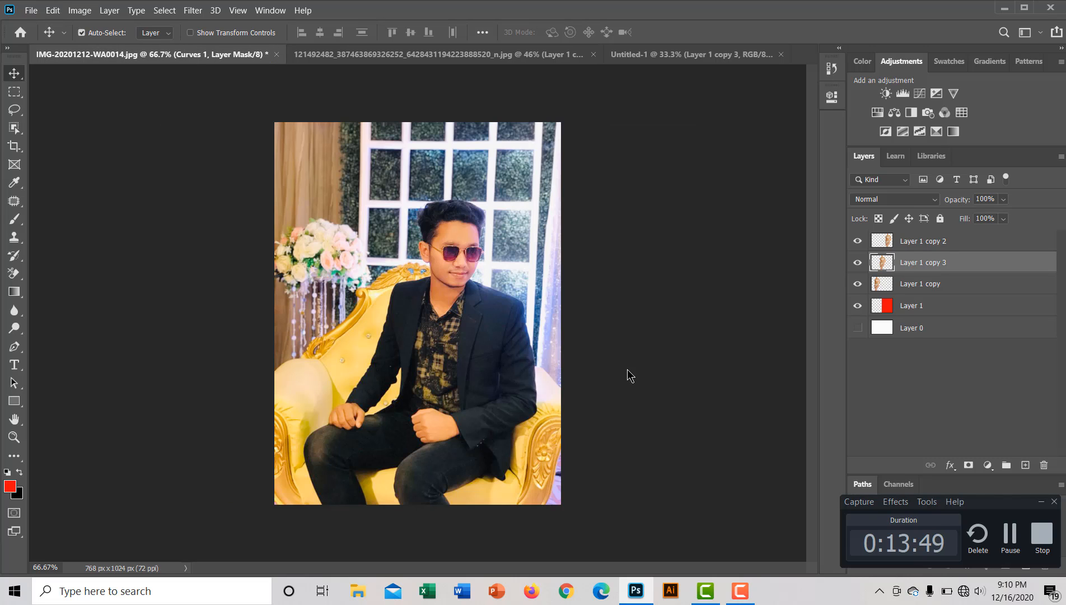